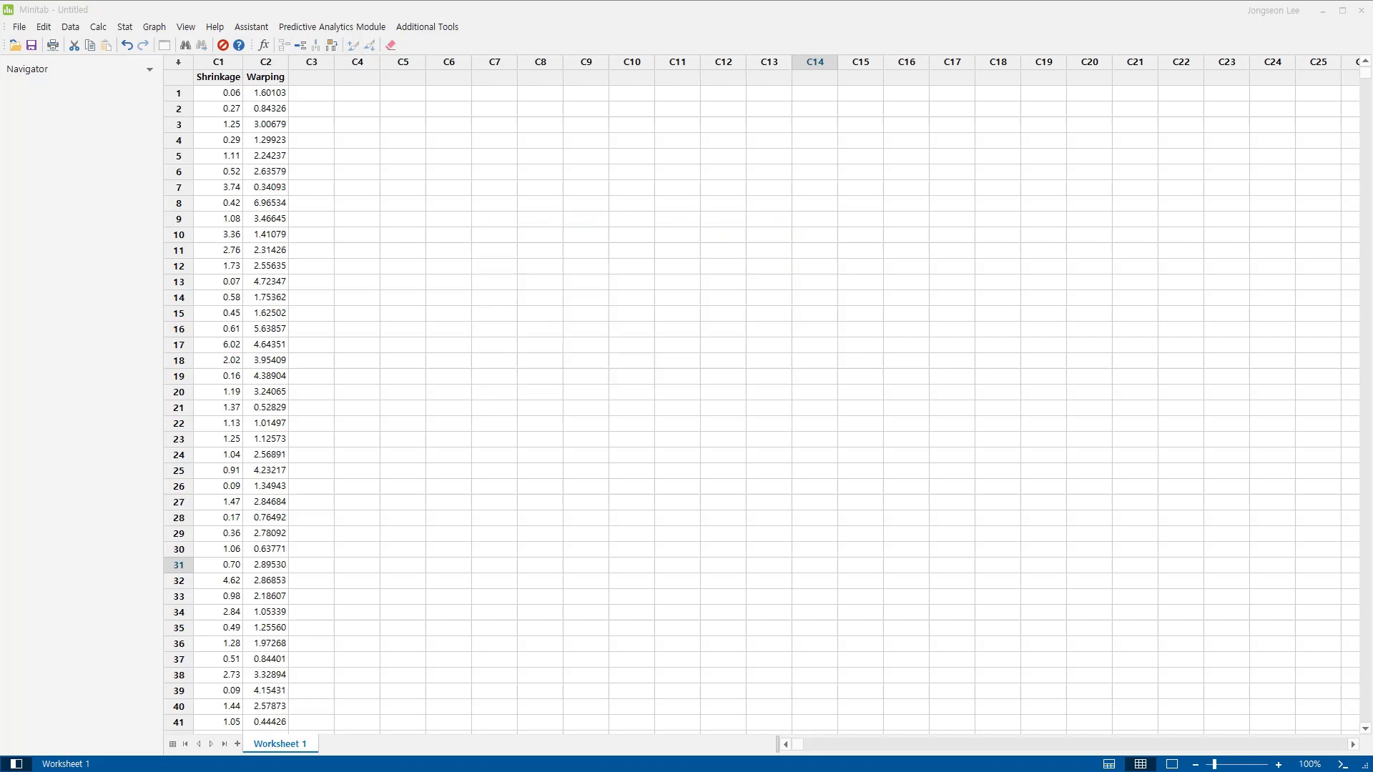
Set up a Box-Cox transformation with Warping as the data column, keeping all observations in one column.
click(125, 28)
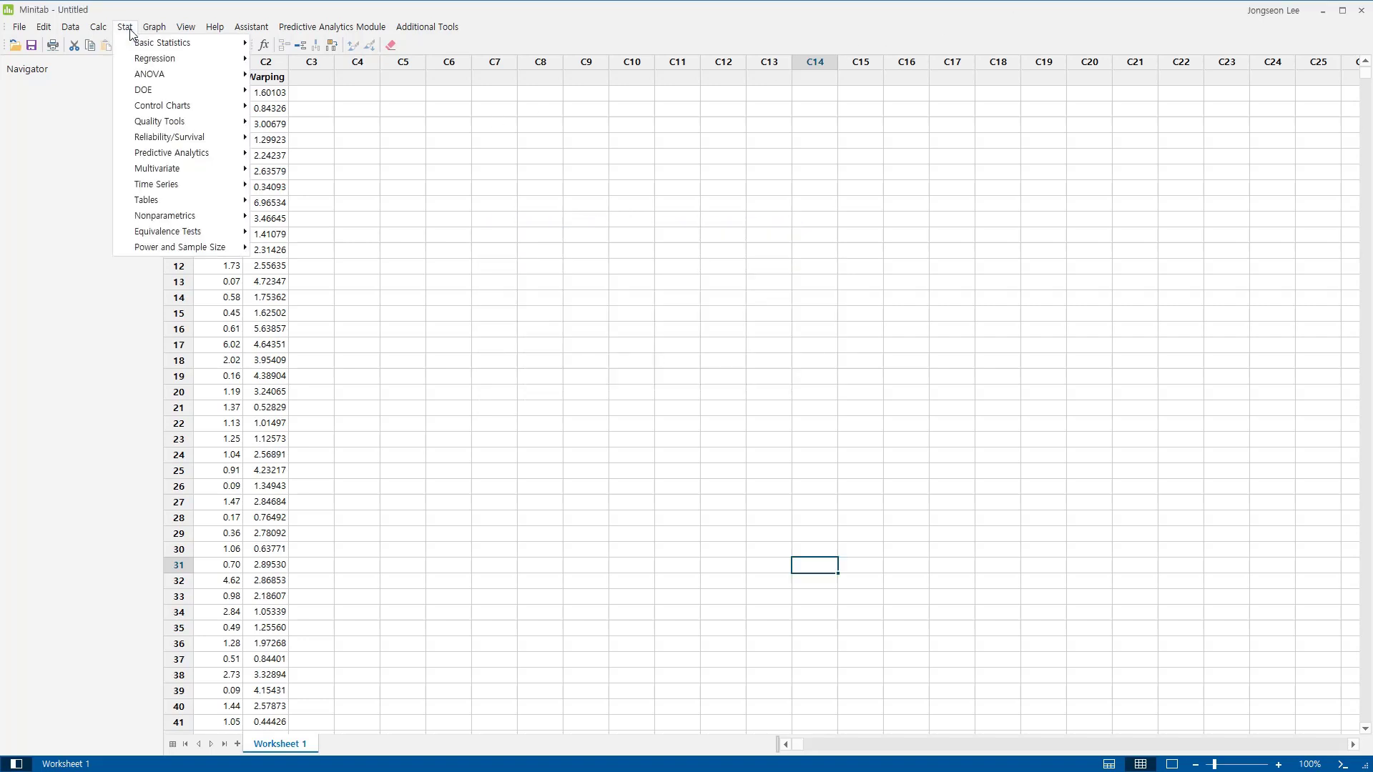
mouse_move(167, 109)
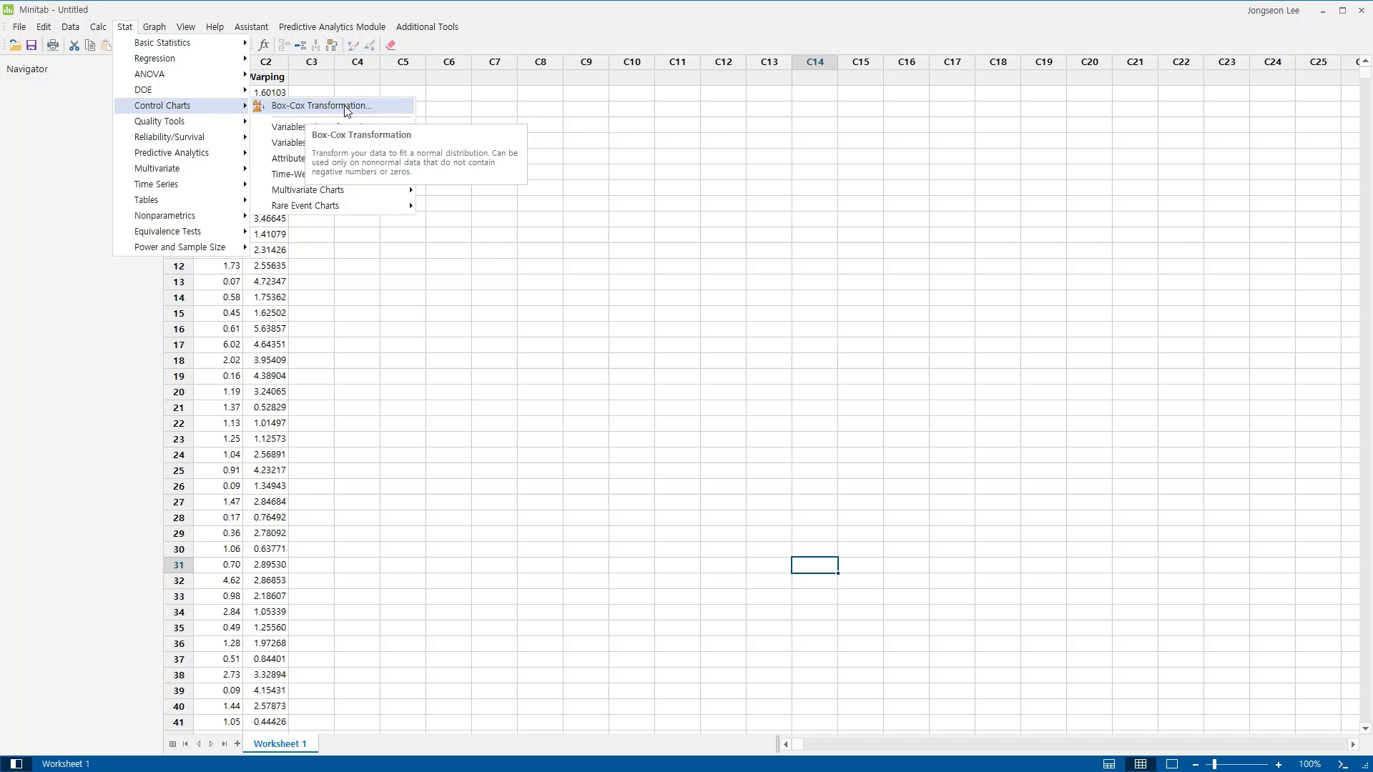
click(346, 109)
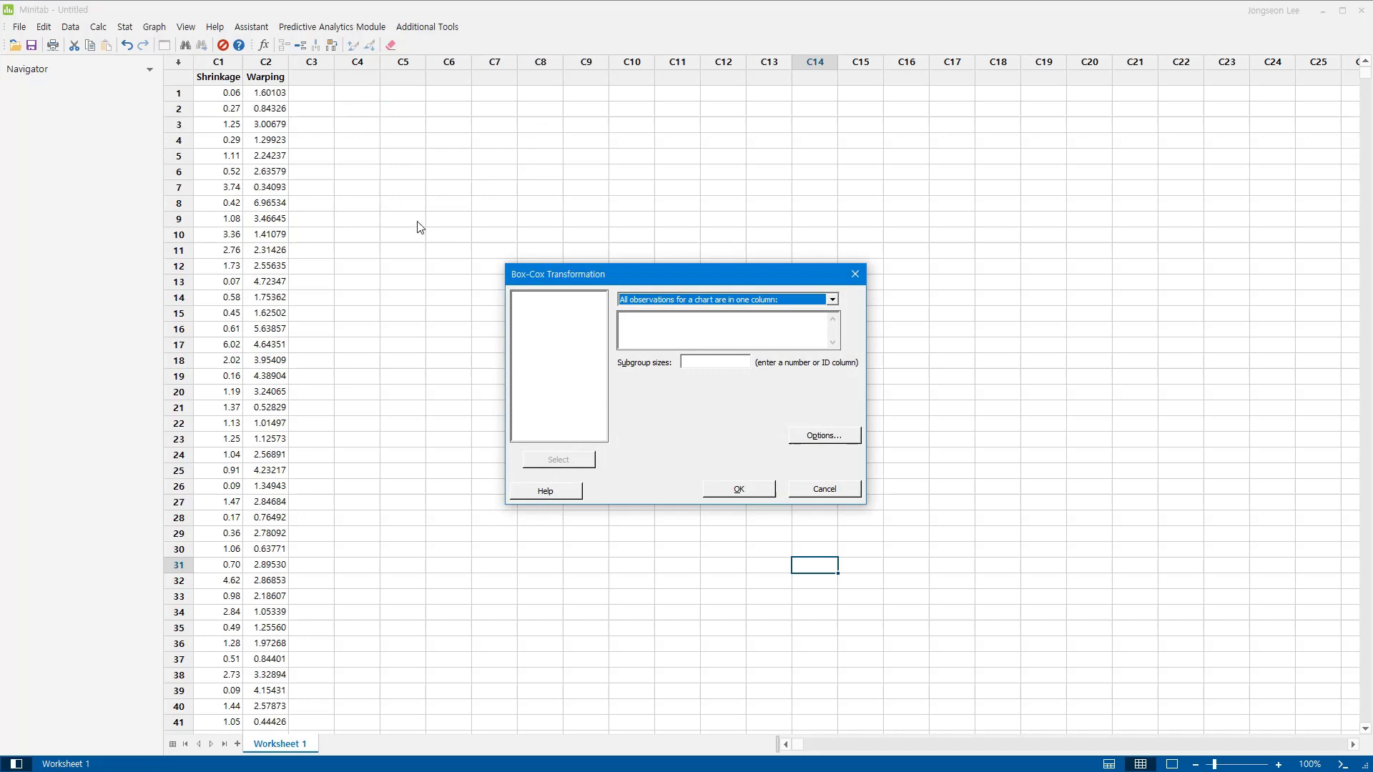
click(661, 322)
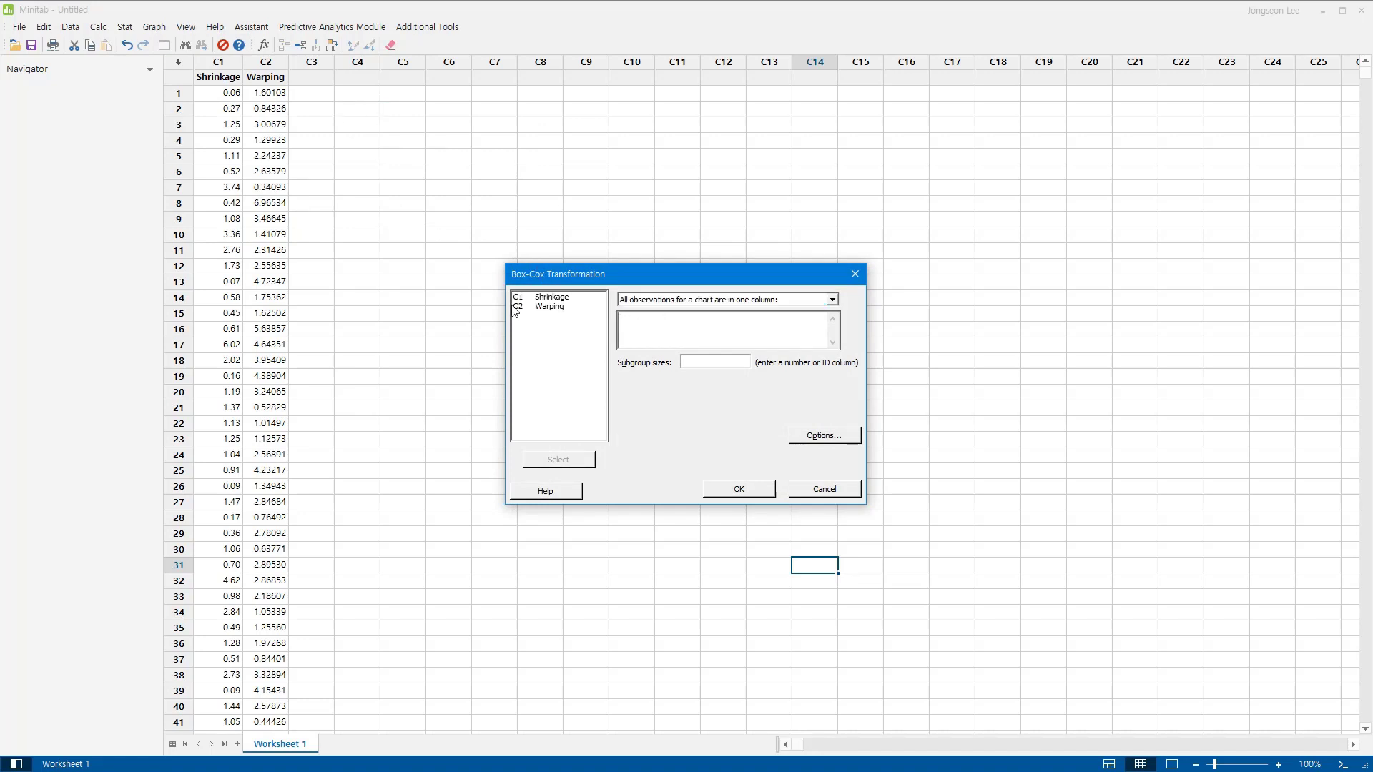
double_click(549, 307)
Store the transformed data in C3 with optimal or rounded λ and run the Box-Cox transformation.
click(842, 442)
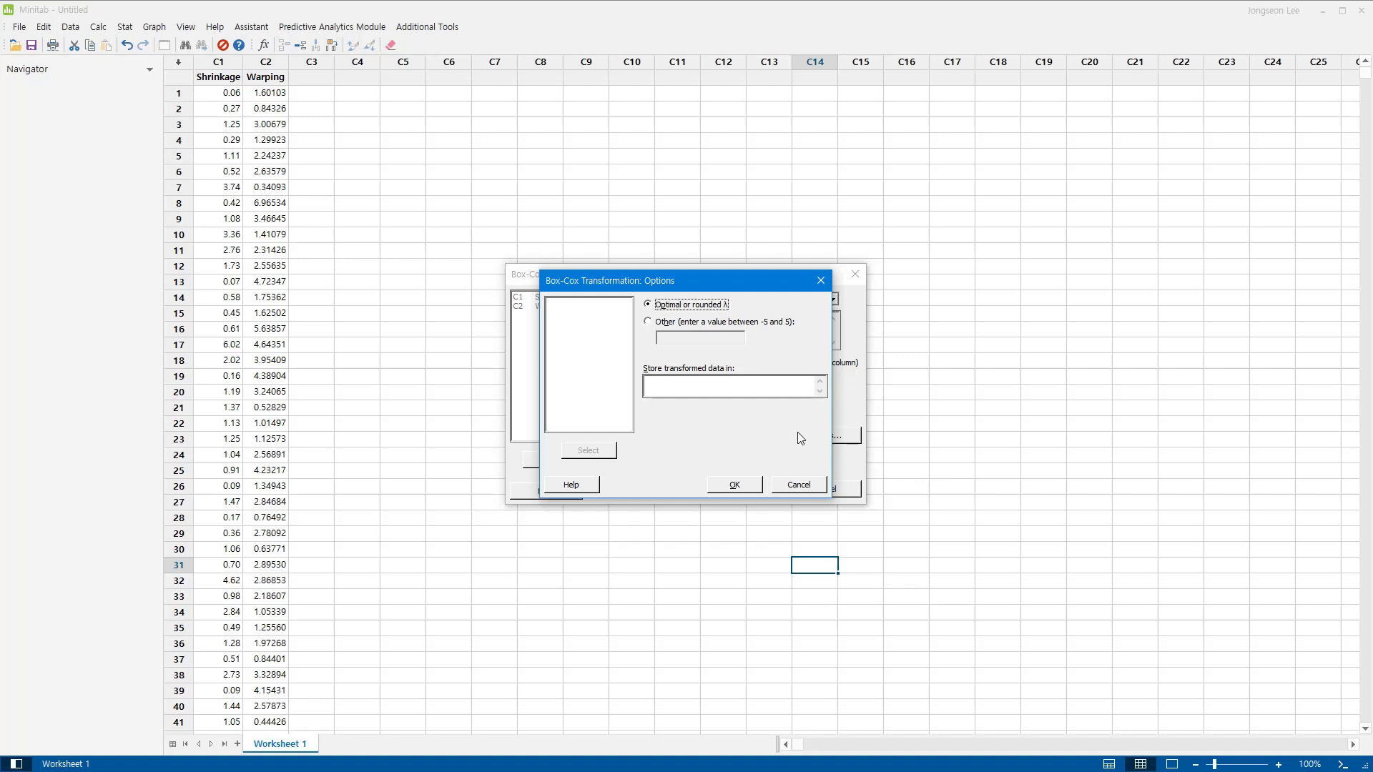
click(750, 388)
text(C3)
click(732, 485)
click(746, 489)
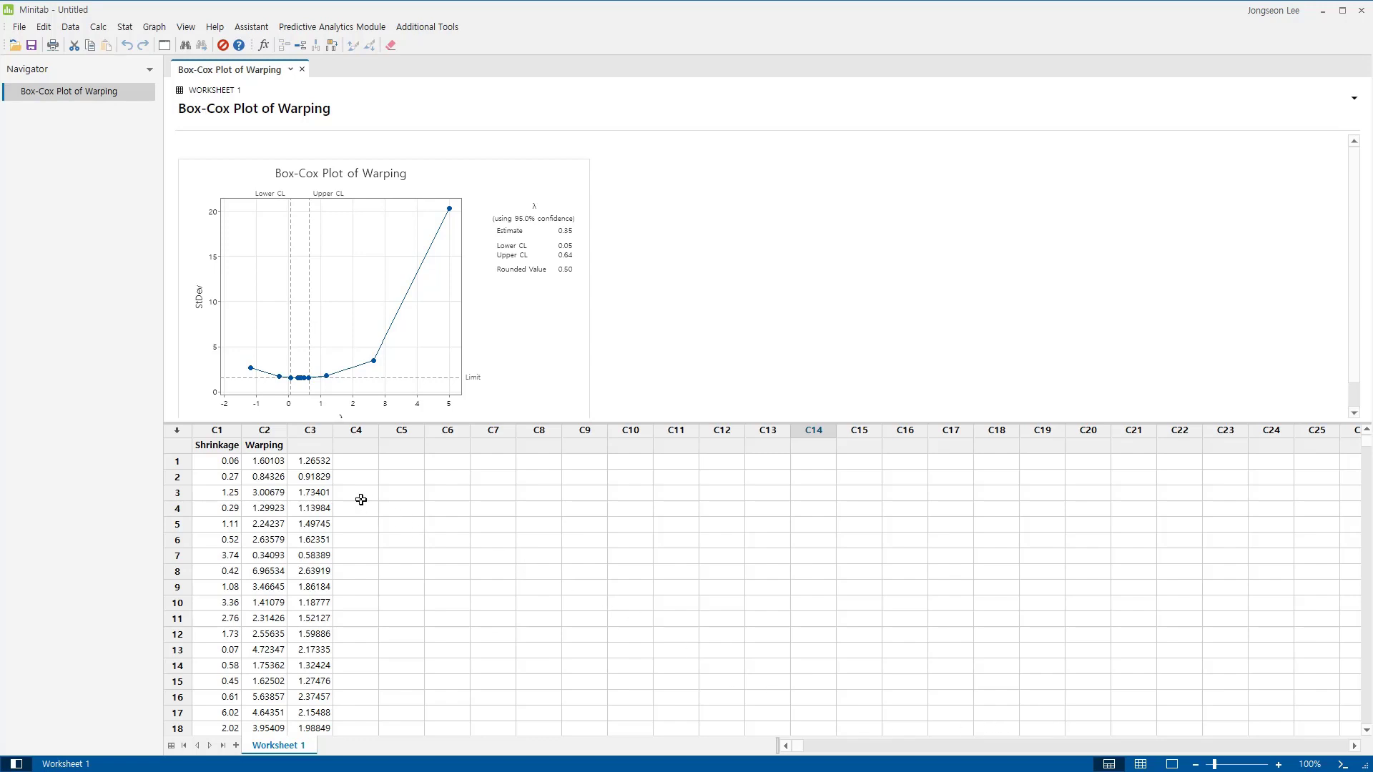
Name column C3 "Box-Cox" and show the Box-Cox plot of Warping in the output-only view.
click(315, 448)
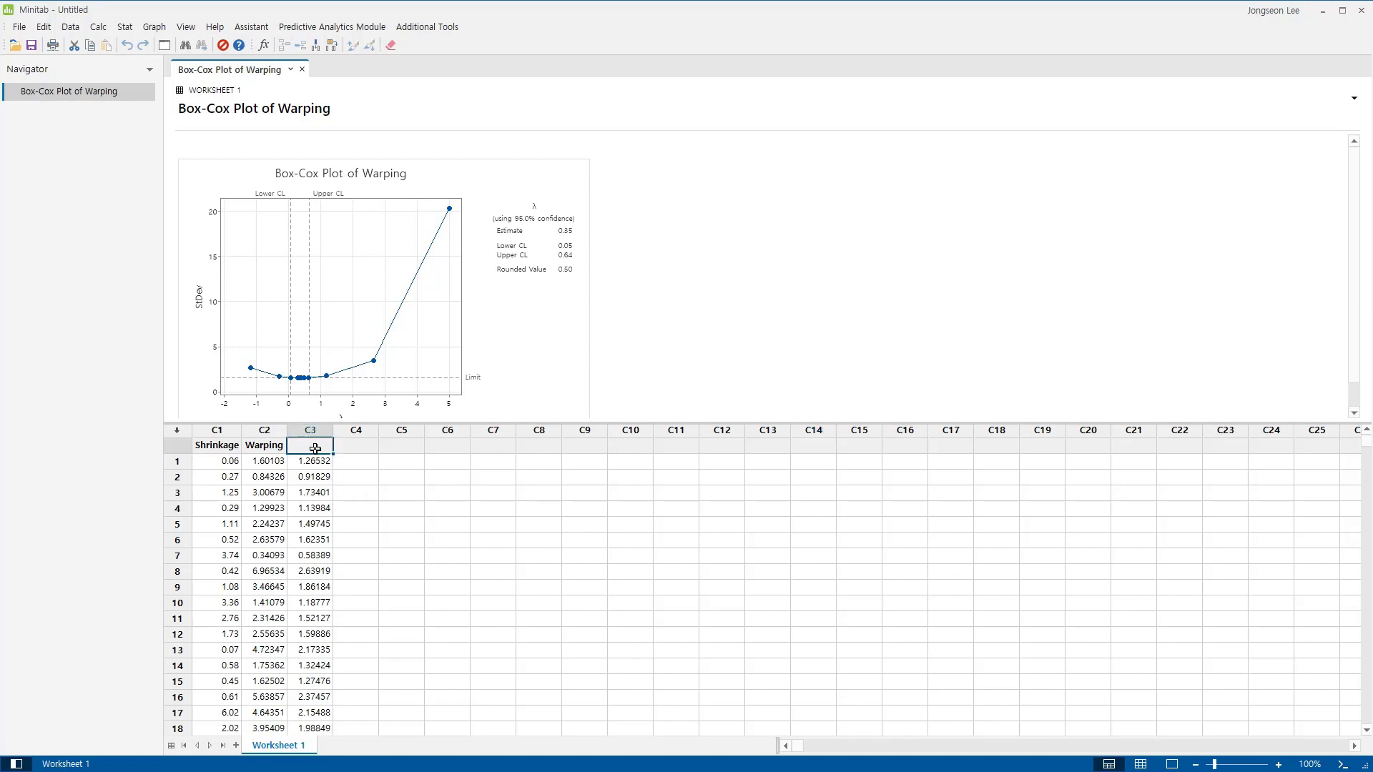
text(Box-Cox)
key(Return)
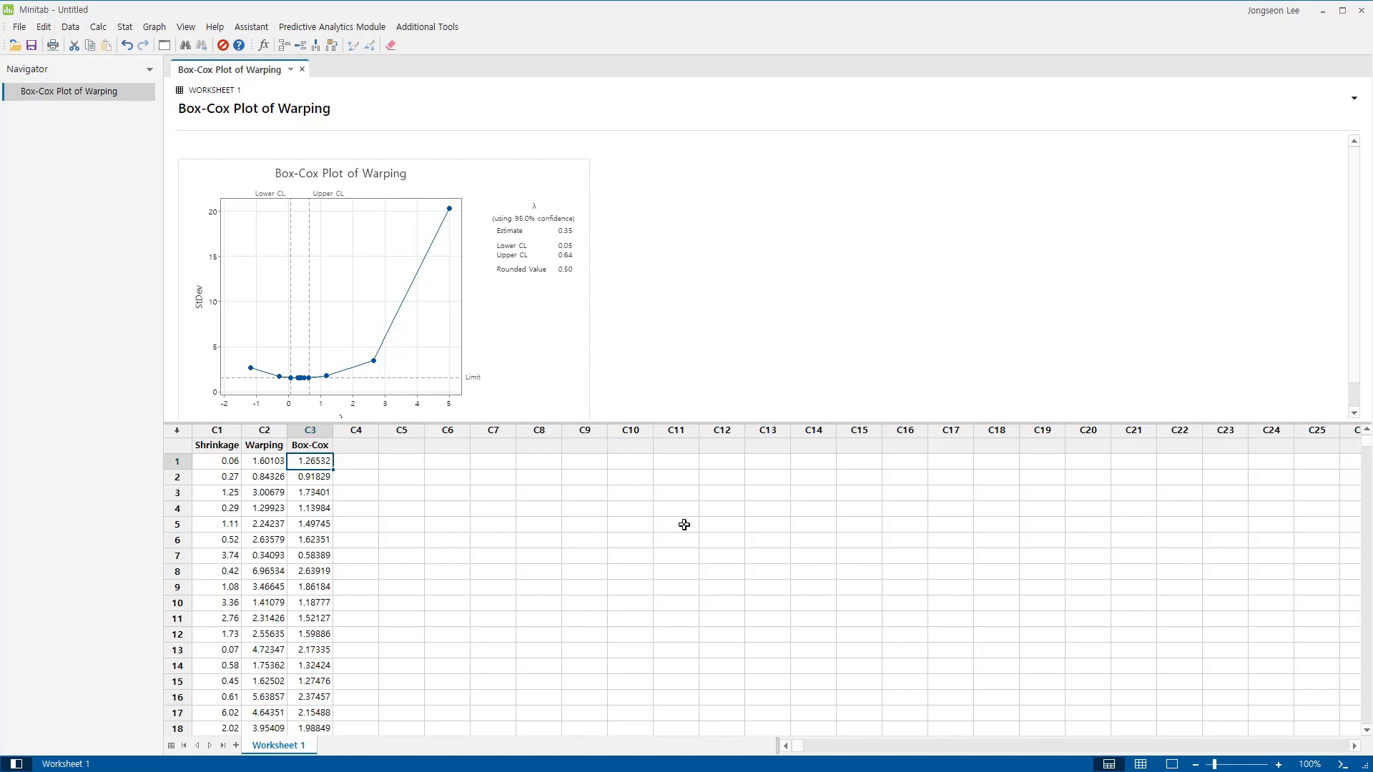
click(1171, 763)
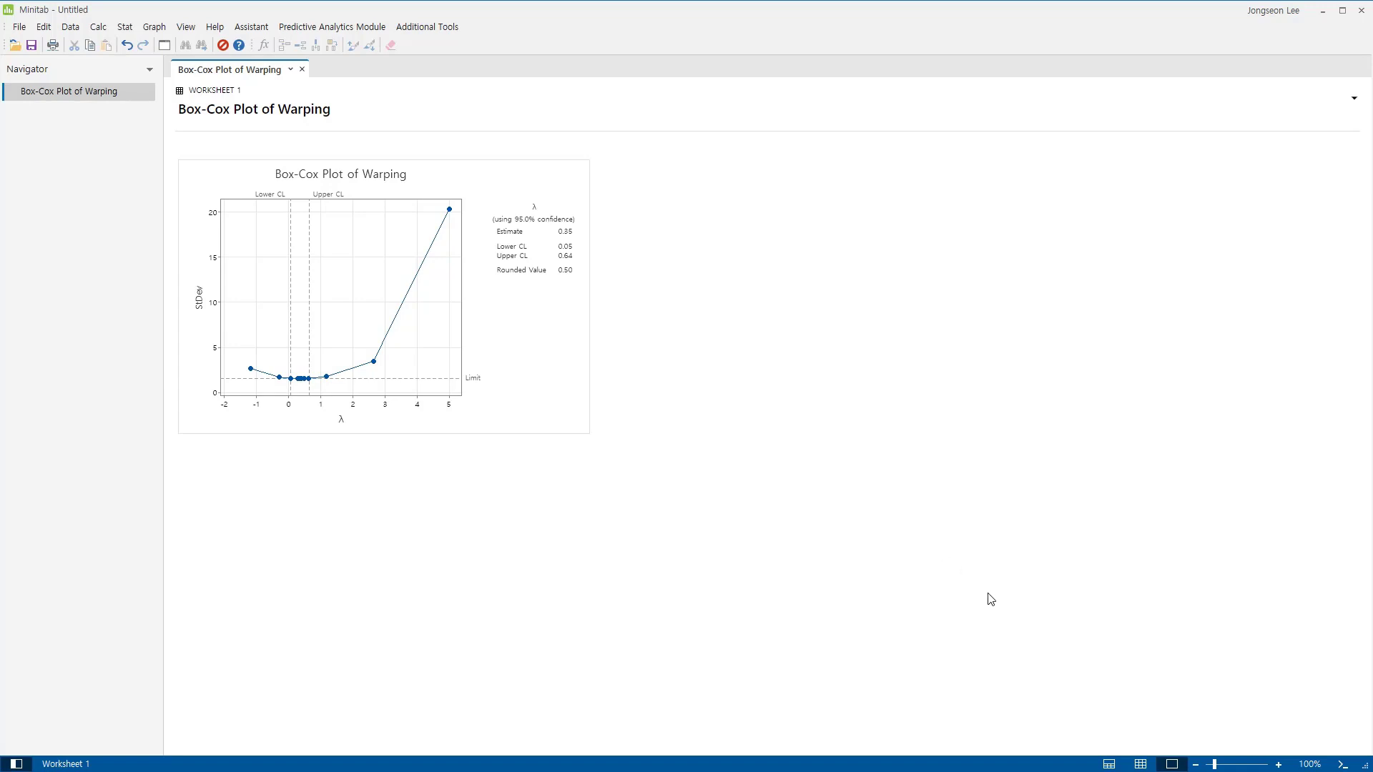
Set up a simple histogram from the worksheet with Warping and Box-Cox as the graph variables.
click(1140, 765)
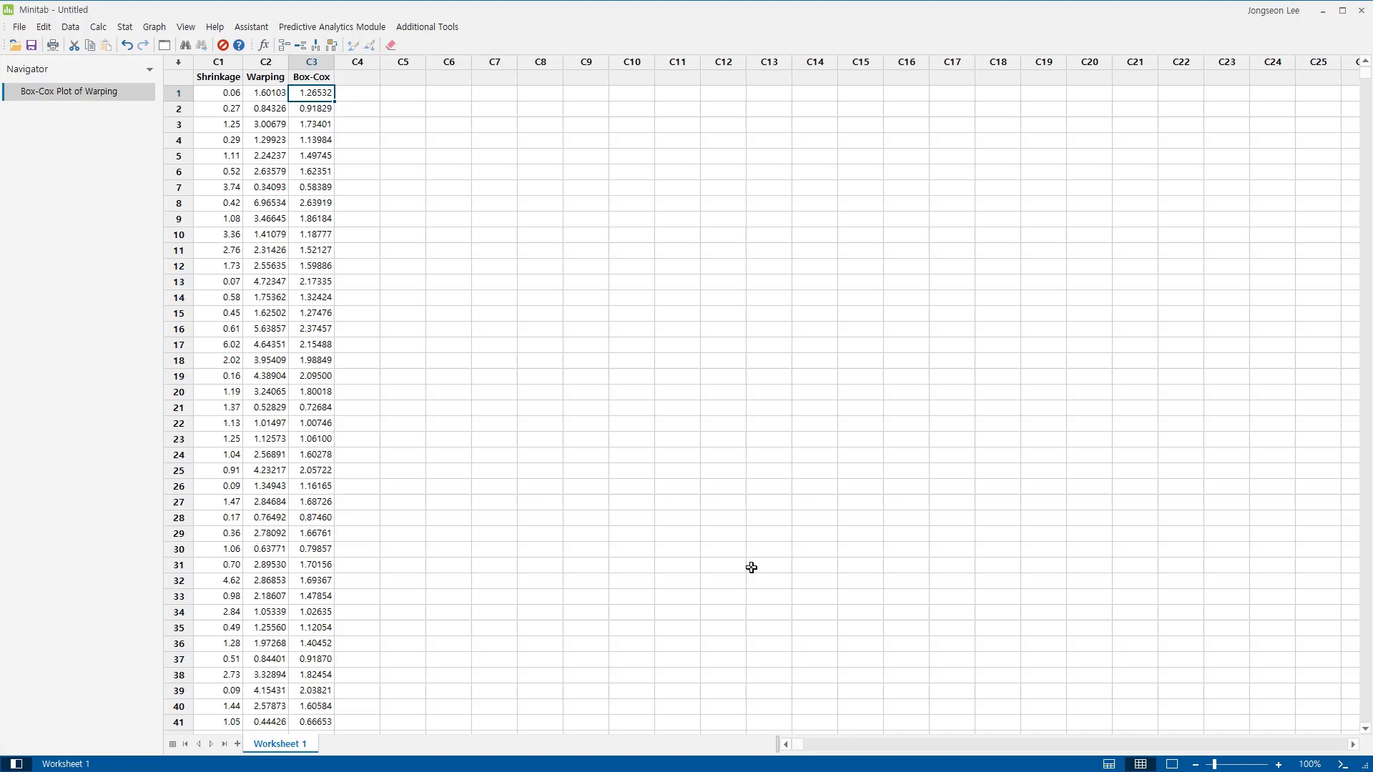
click(132, 30)
mouse_move(153, 29)
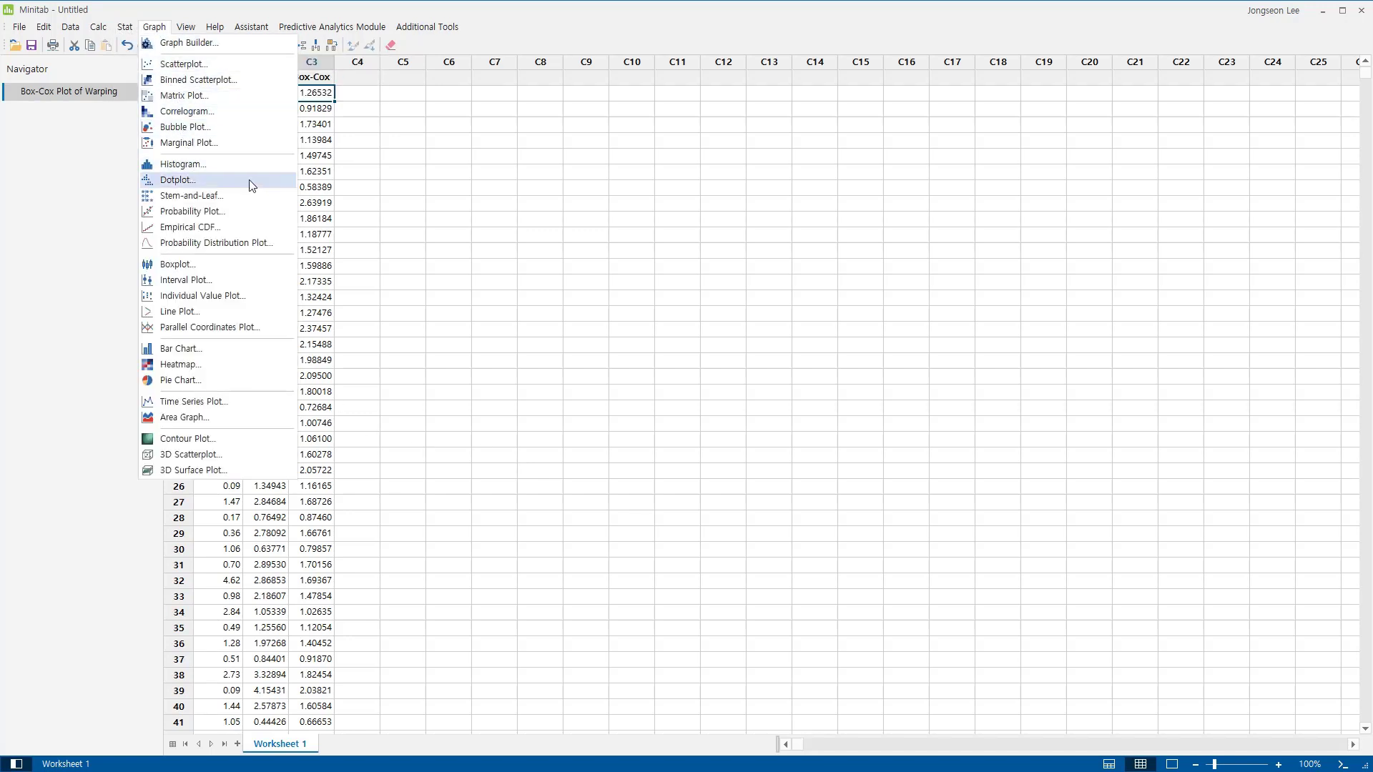
click(211, 166)
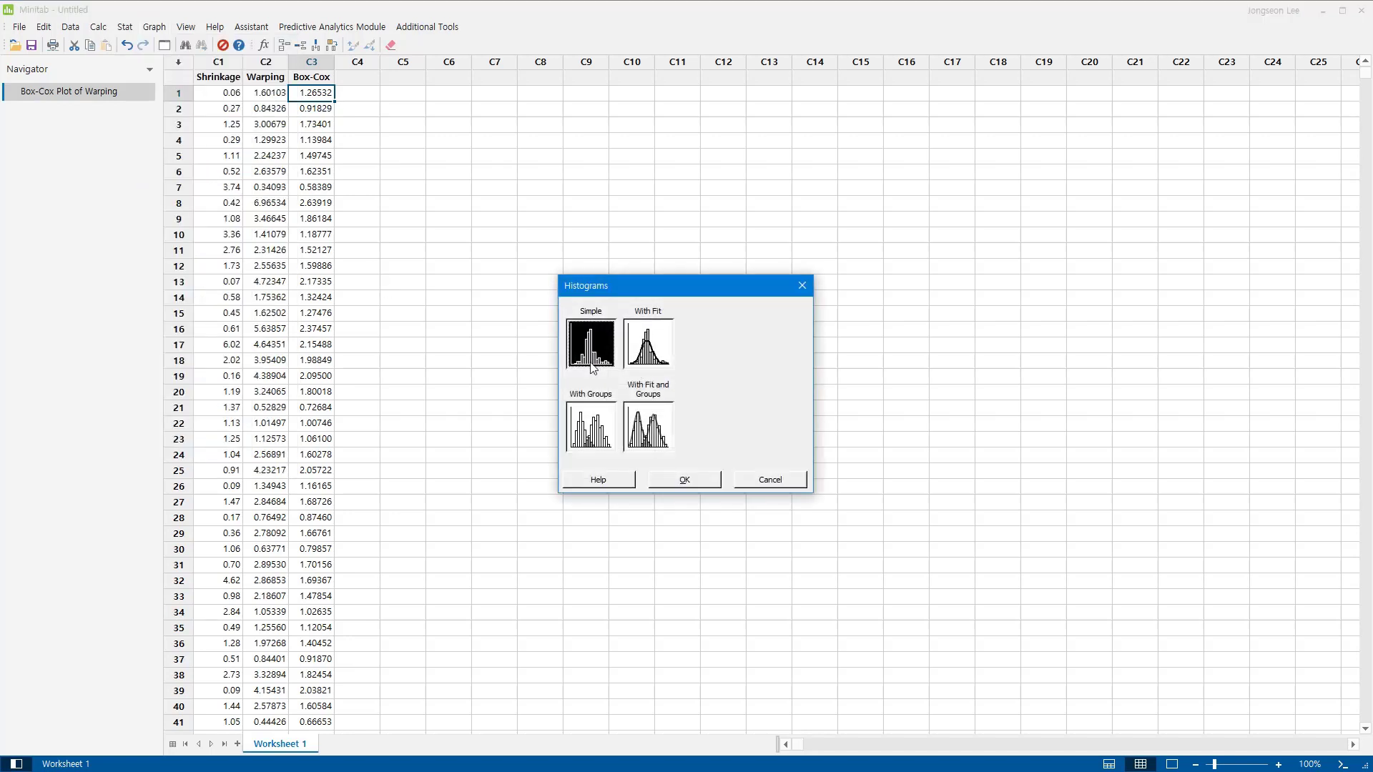
click(688, 481)
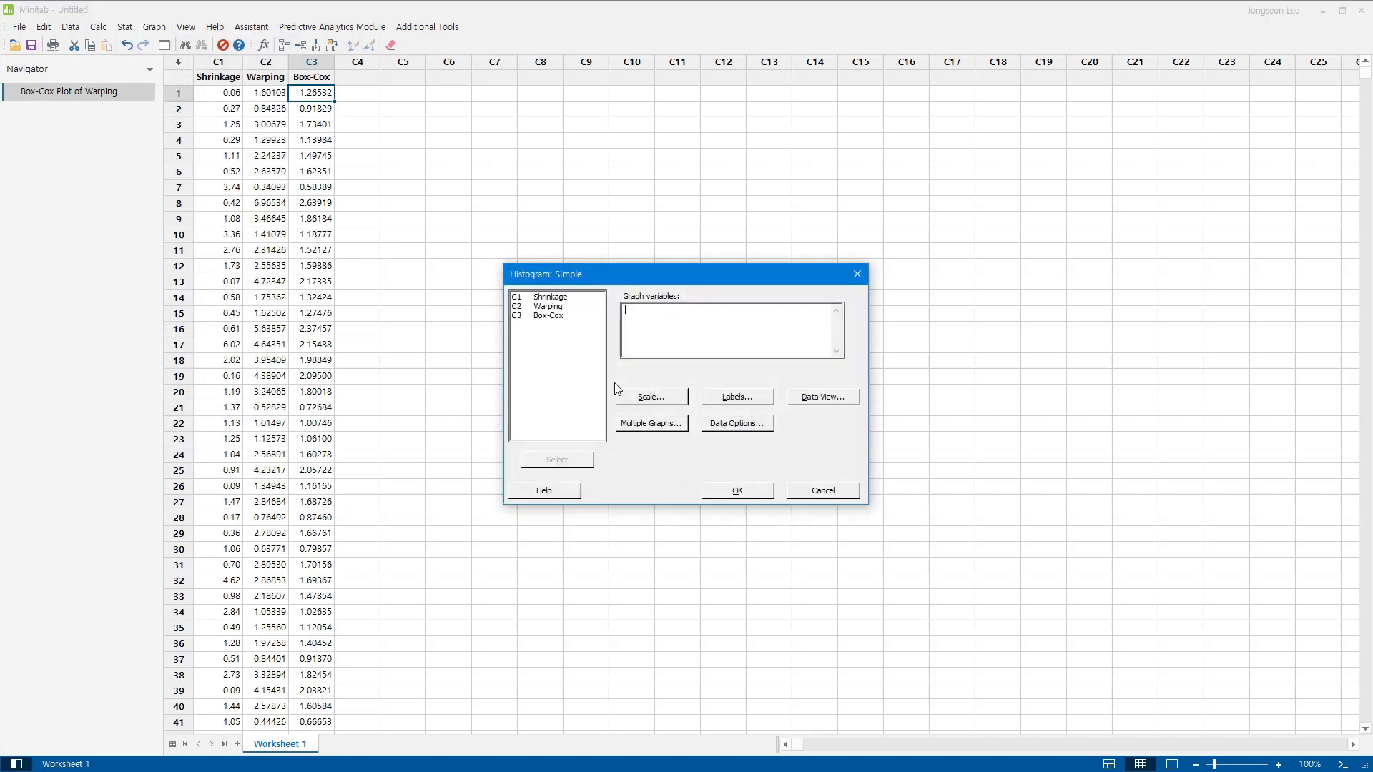
drag(557, 307, 561, 320)
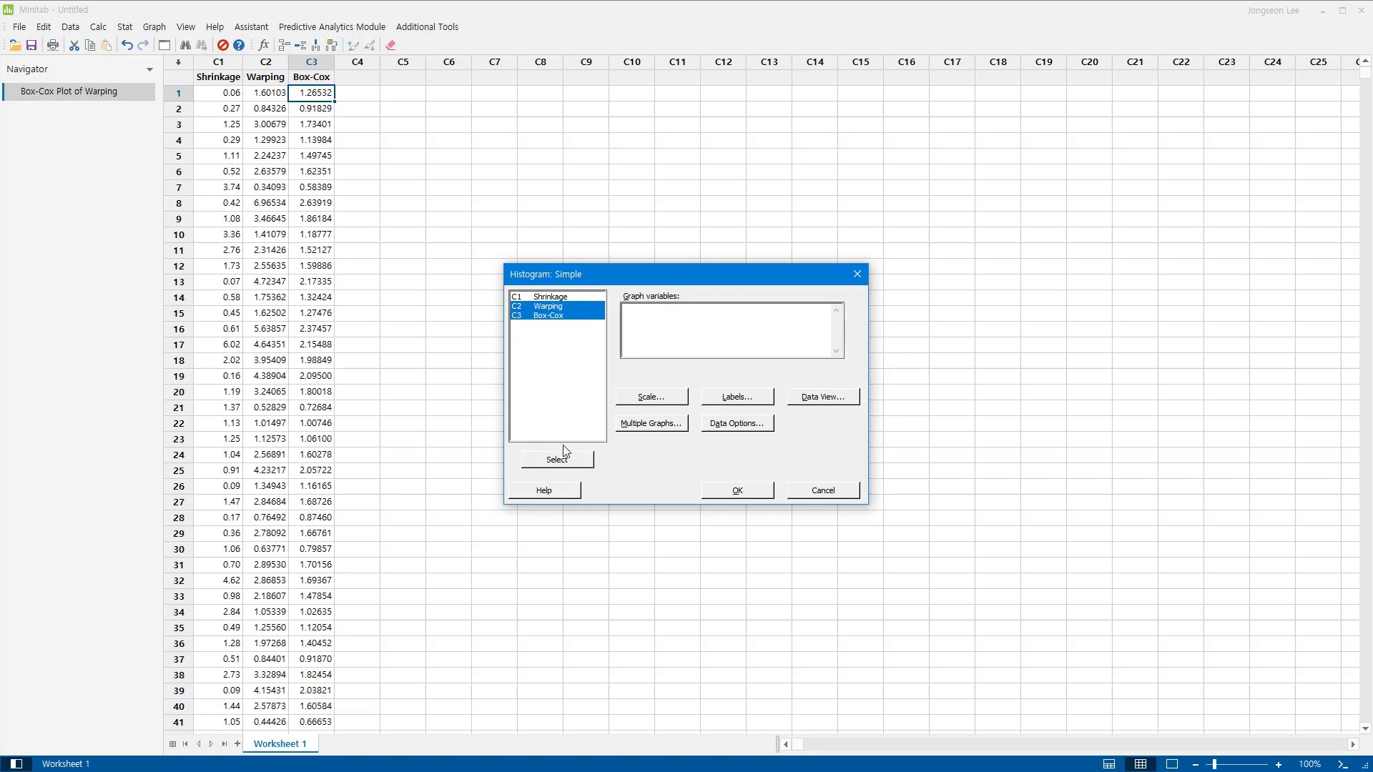
click(569, 460)
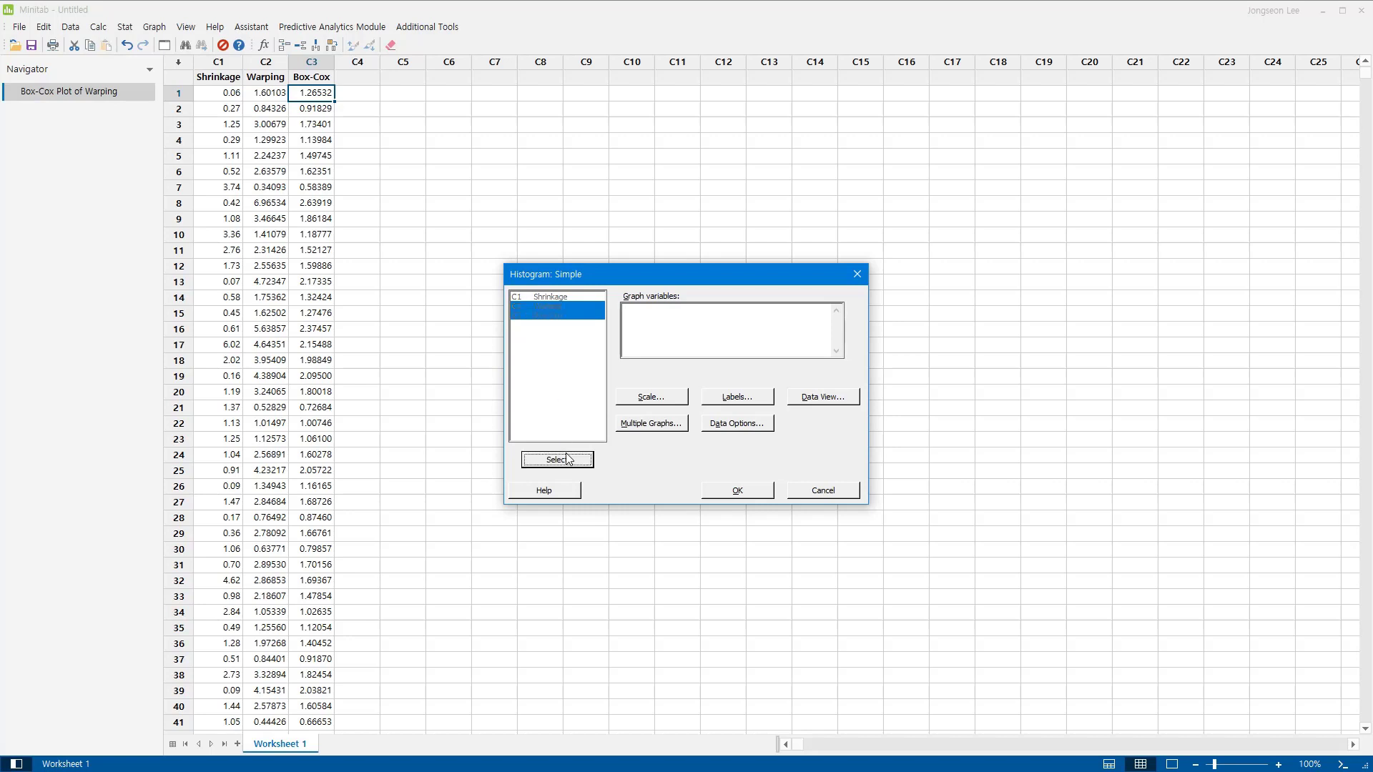
Place the variables in separate panels of the same graph, create the histogram and show it in the output-only view.
click(663, 424)
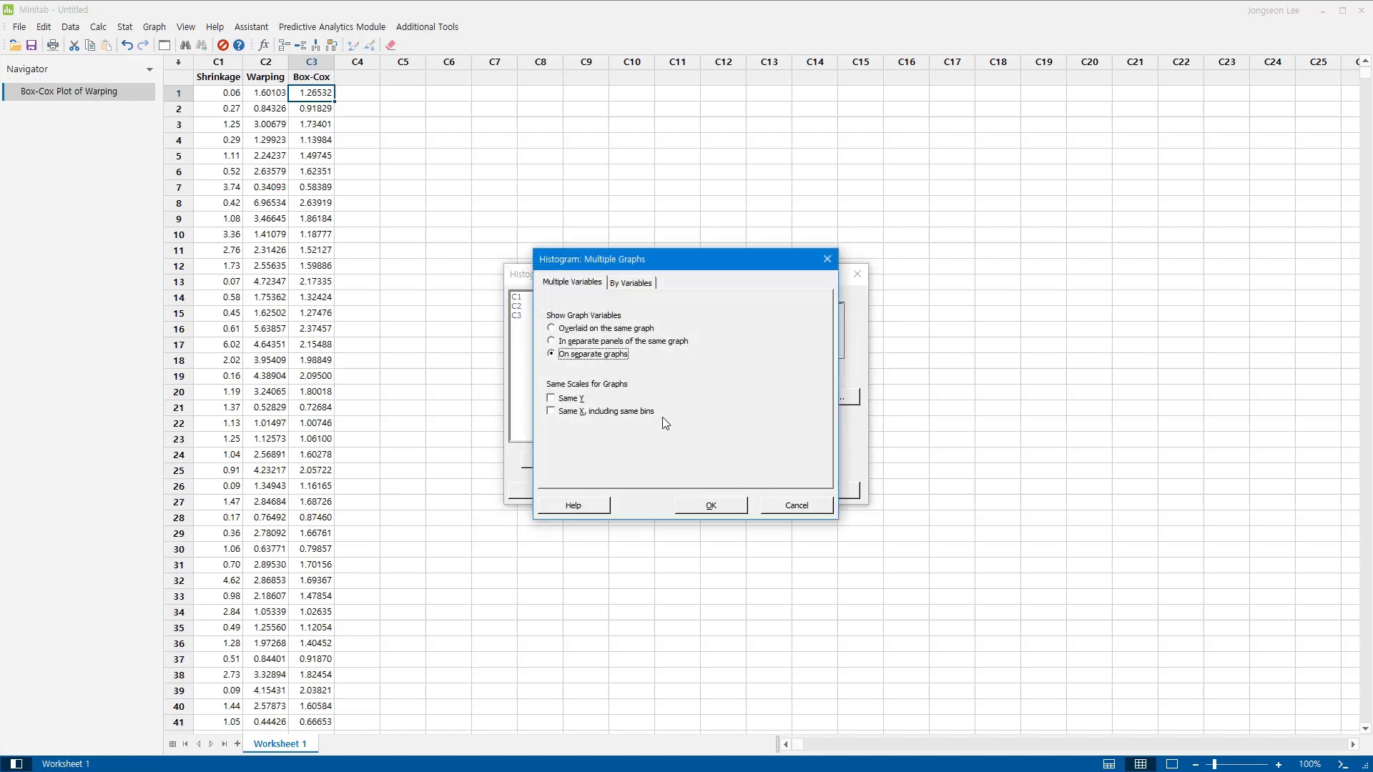
click(588, 349)
click(726, 507)
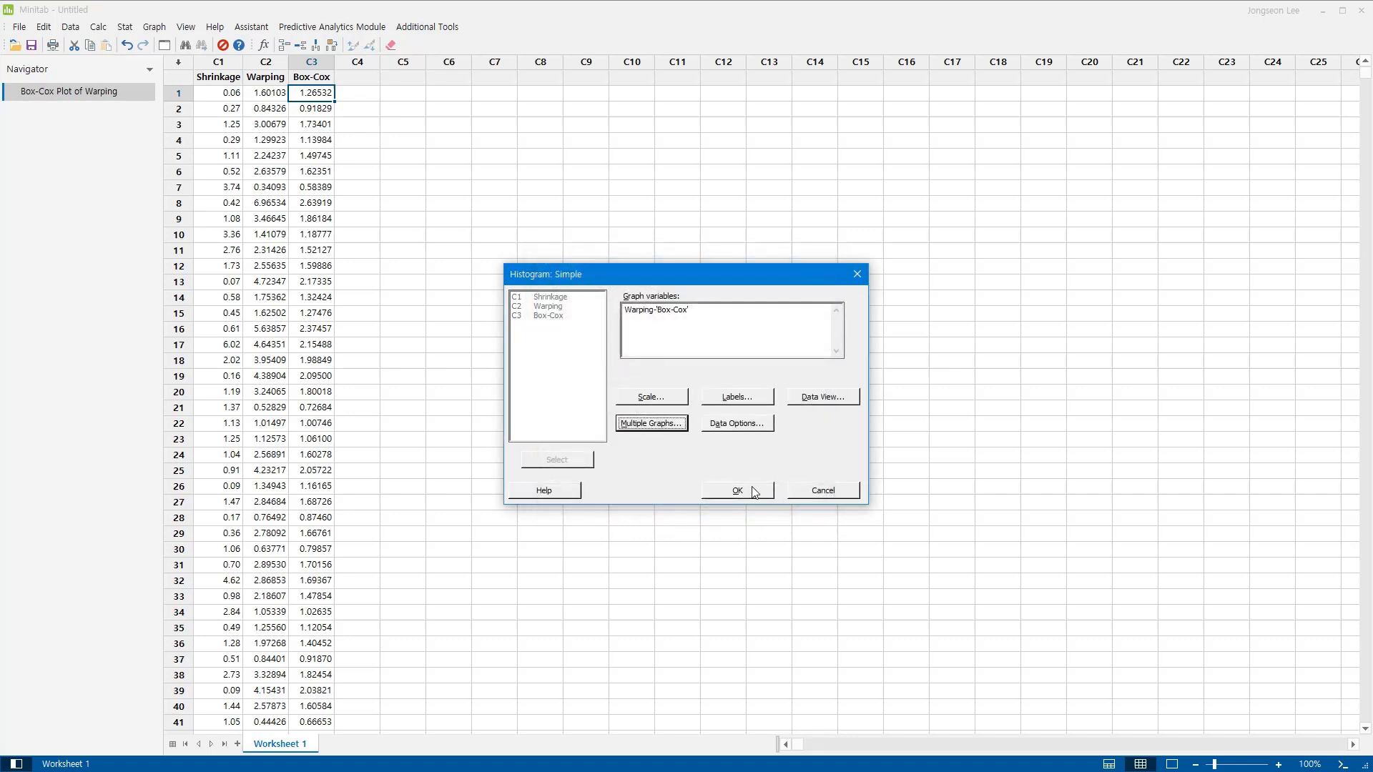
click(750, 489)
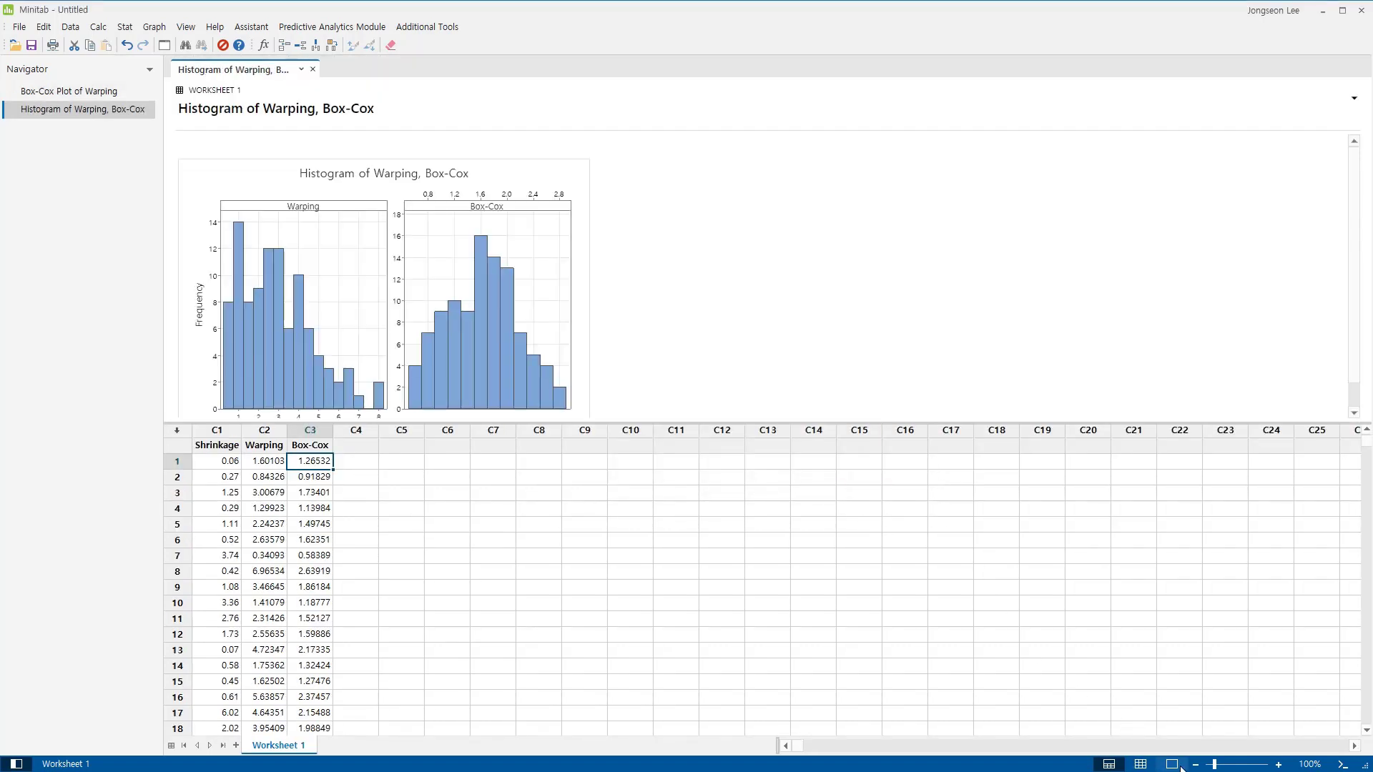
click(1173, 764)
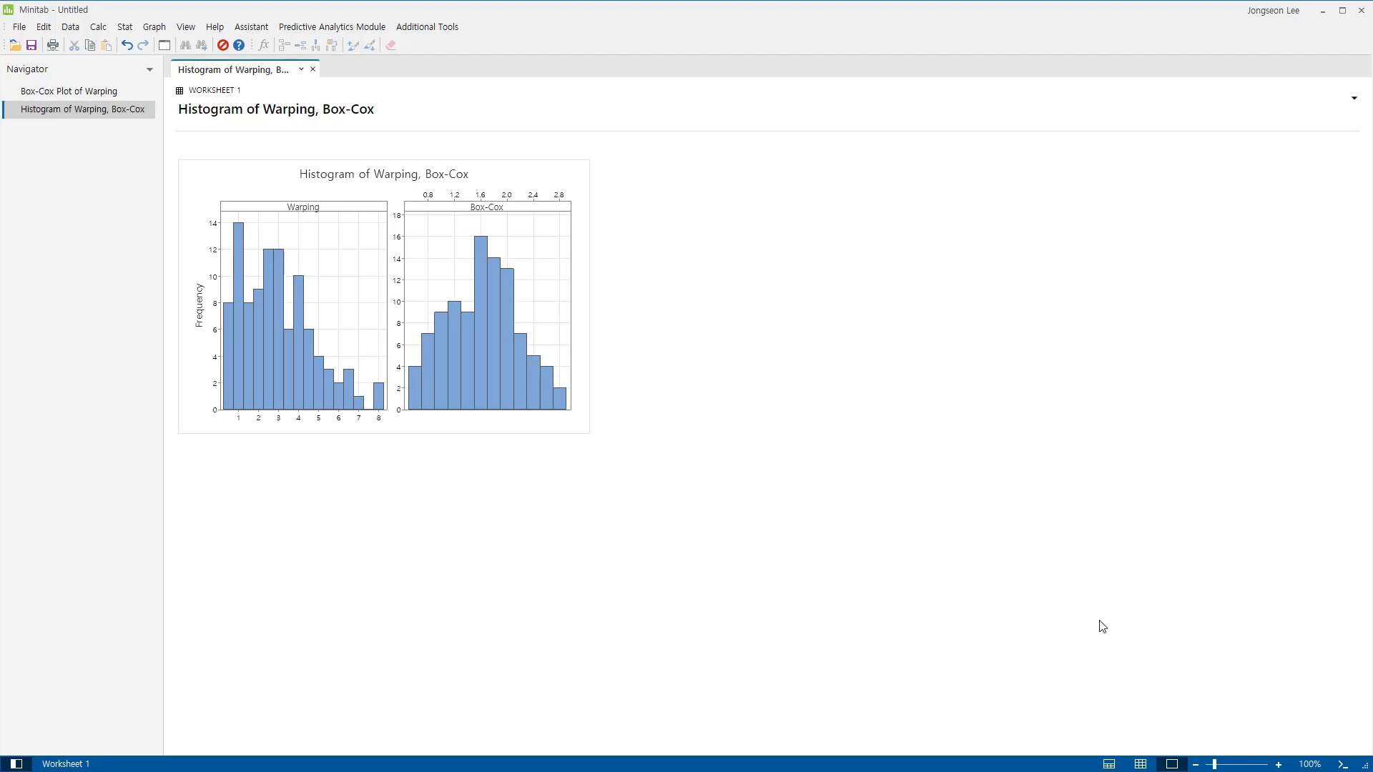
Create Individuals control charts for Warping and Box-Cox and show them in the output-only view.
click(1141, 766)
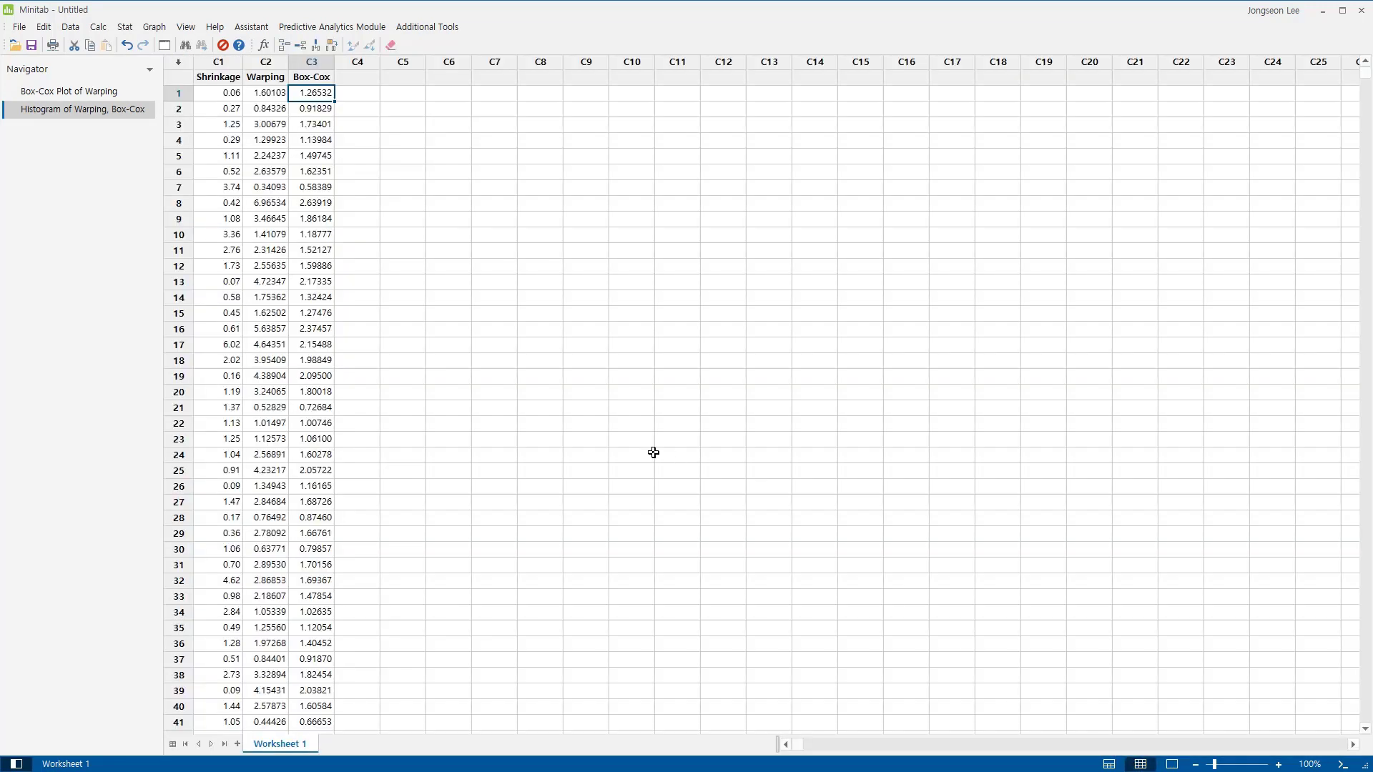
click(132, 30)
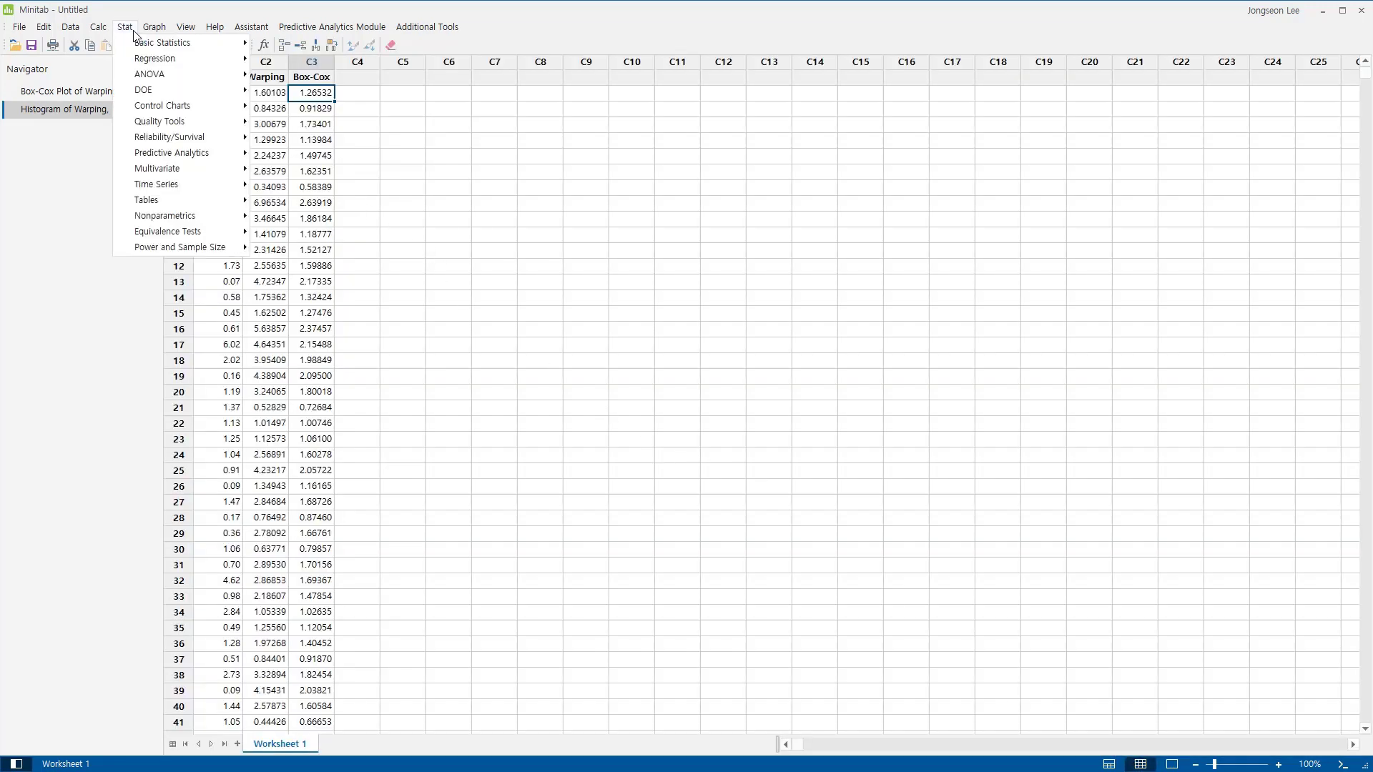
mouse_move(172, 109)
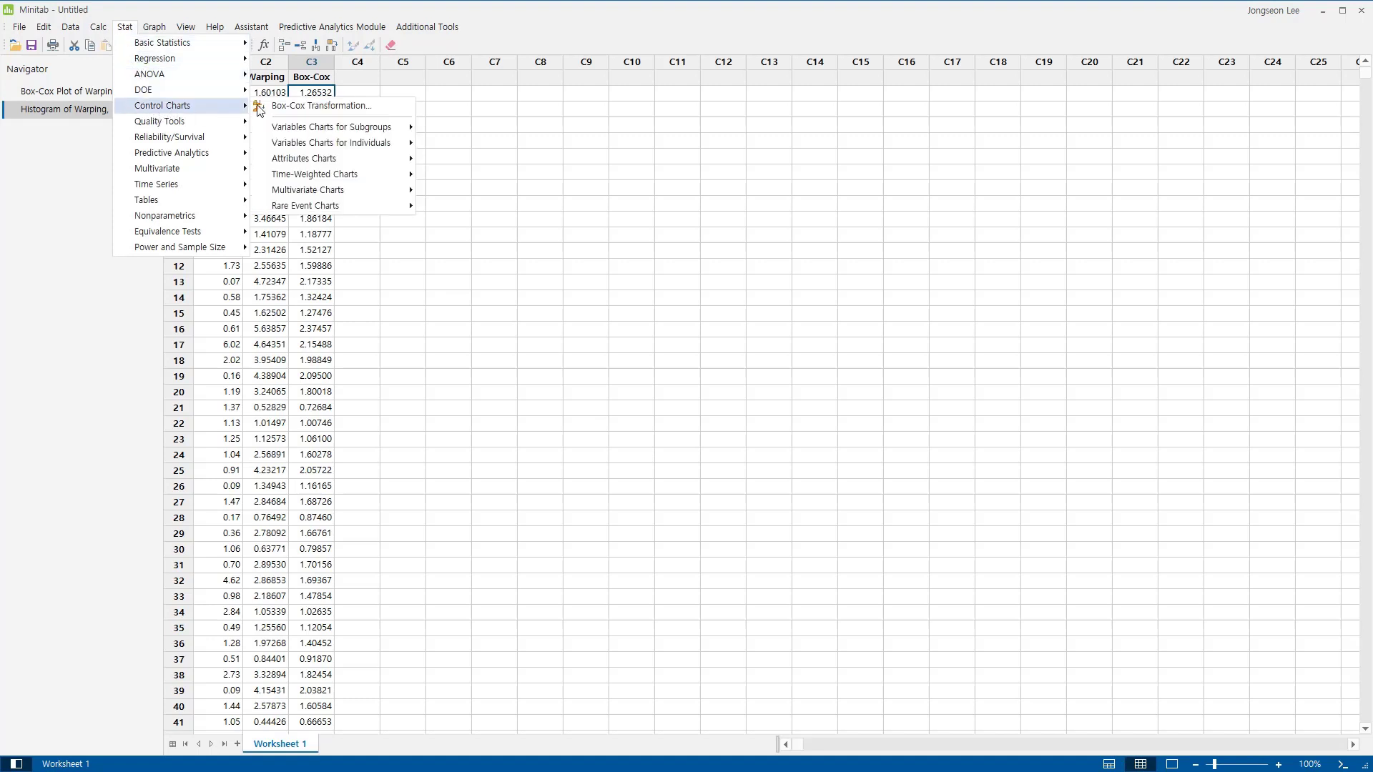
mouse_move(304, 143)
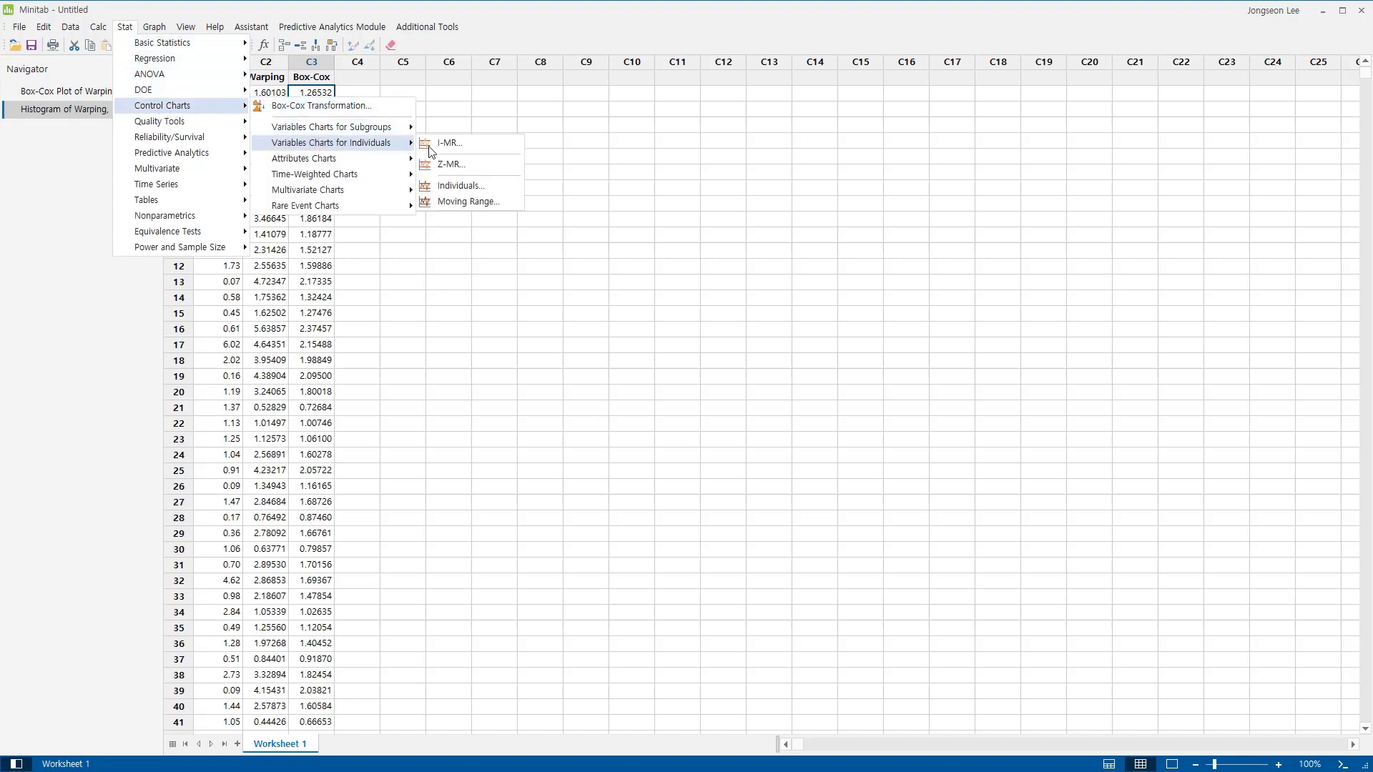
click(472, 187)
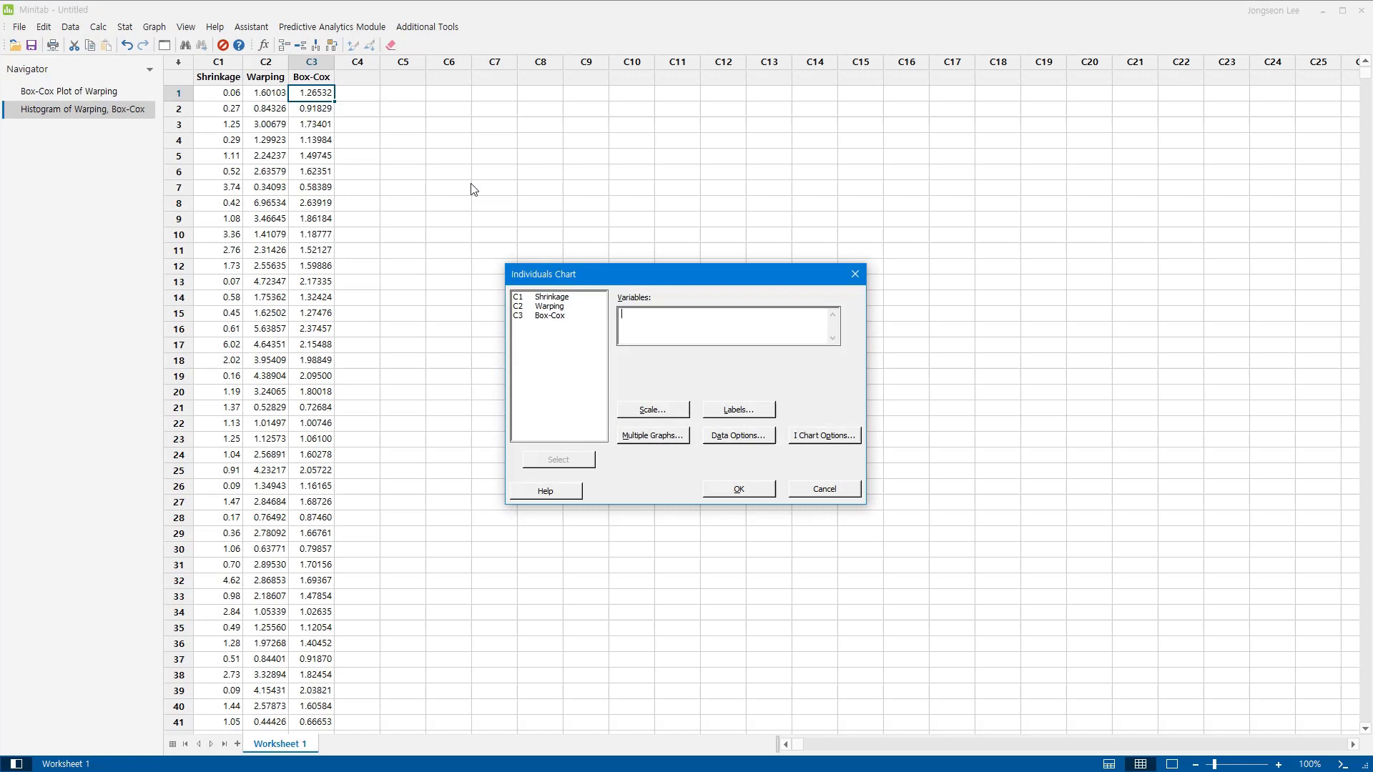
click(568, 316)
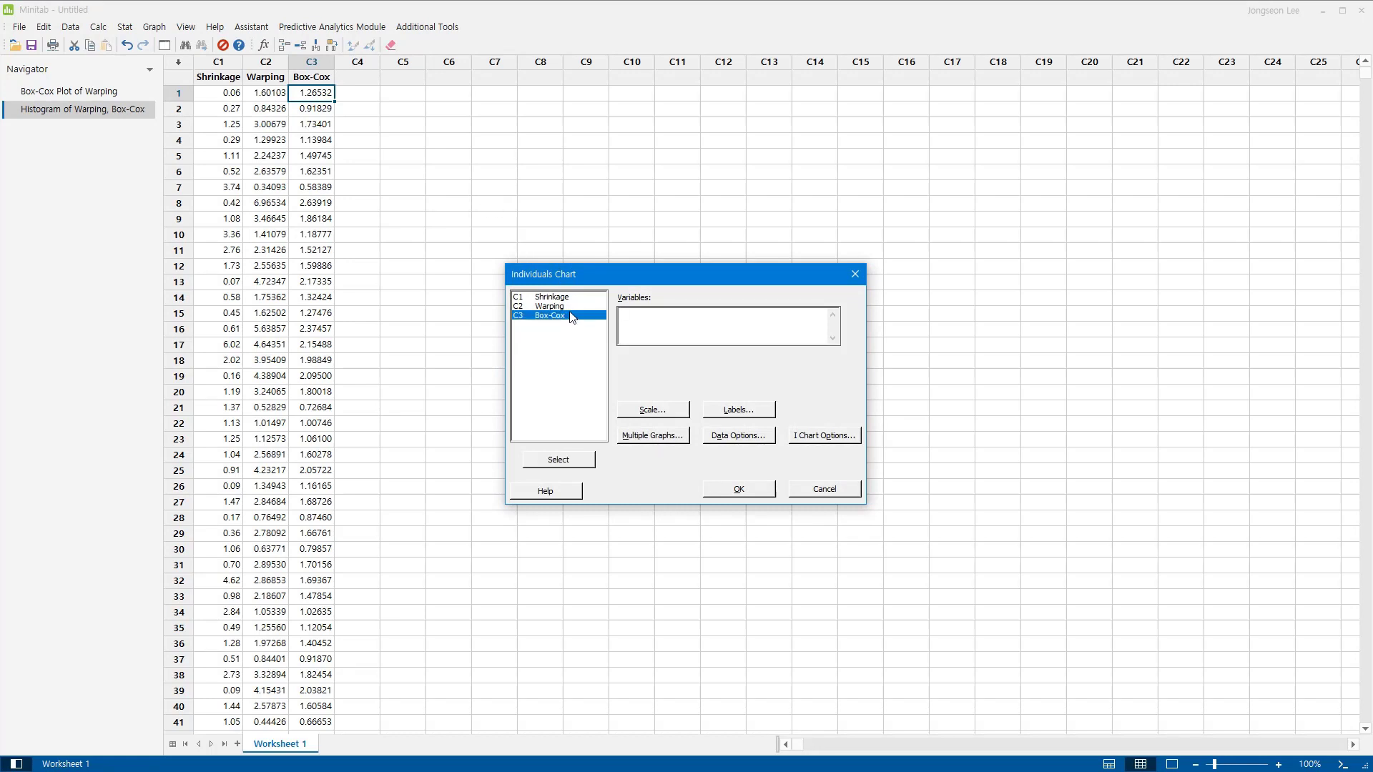
shift+click(572, 306)
click(561, 459)
click(739, 490)
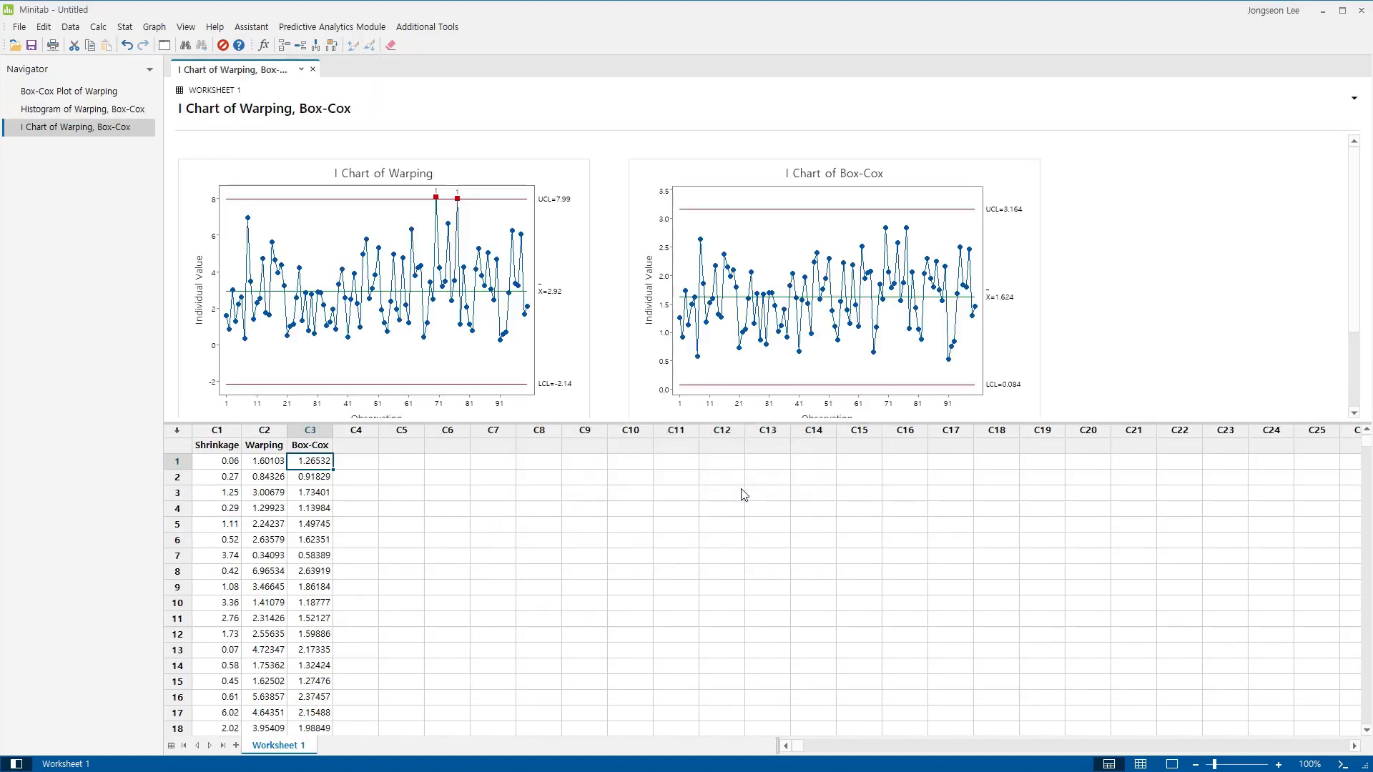
click(1173, 765)
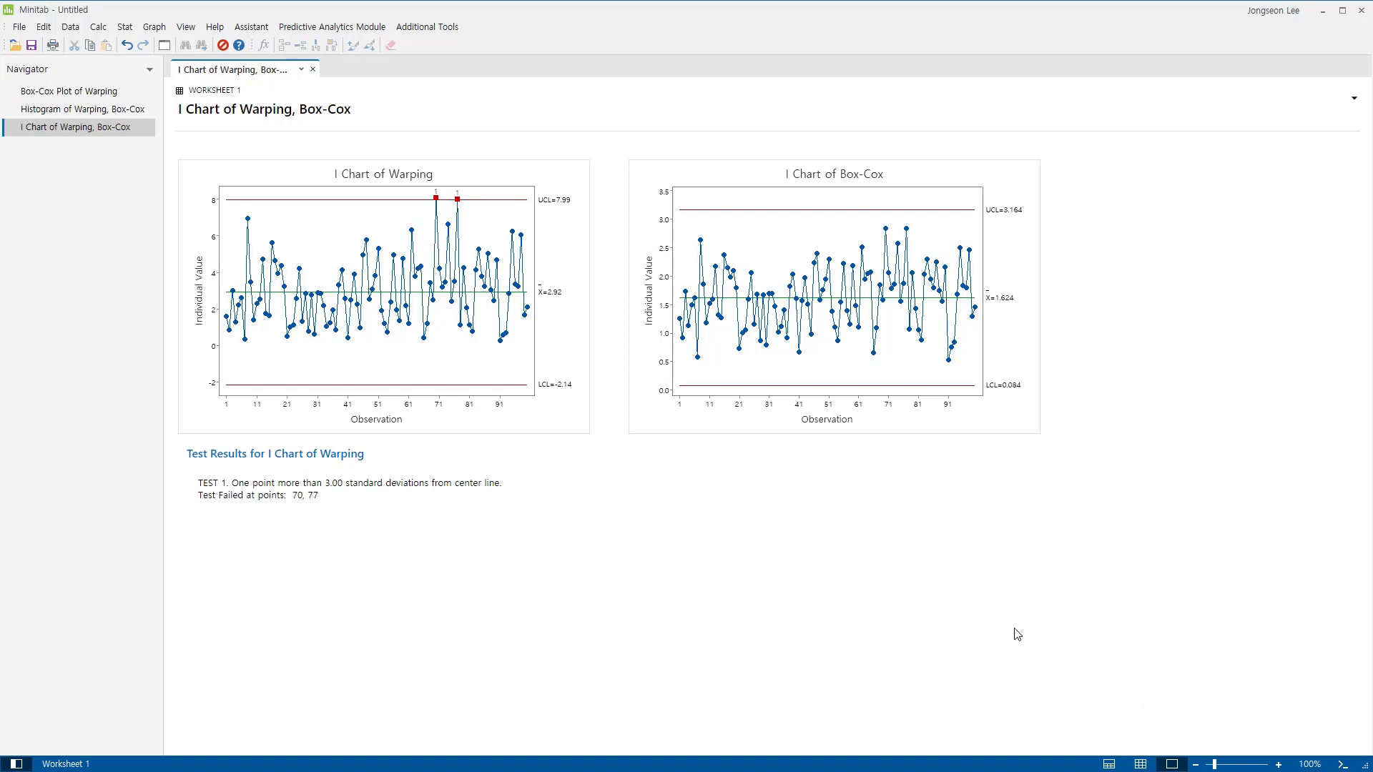
Start another Individuals chart and replace its variables with Warping only.
click(125, 28)
mouse_move(214, 106)
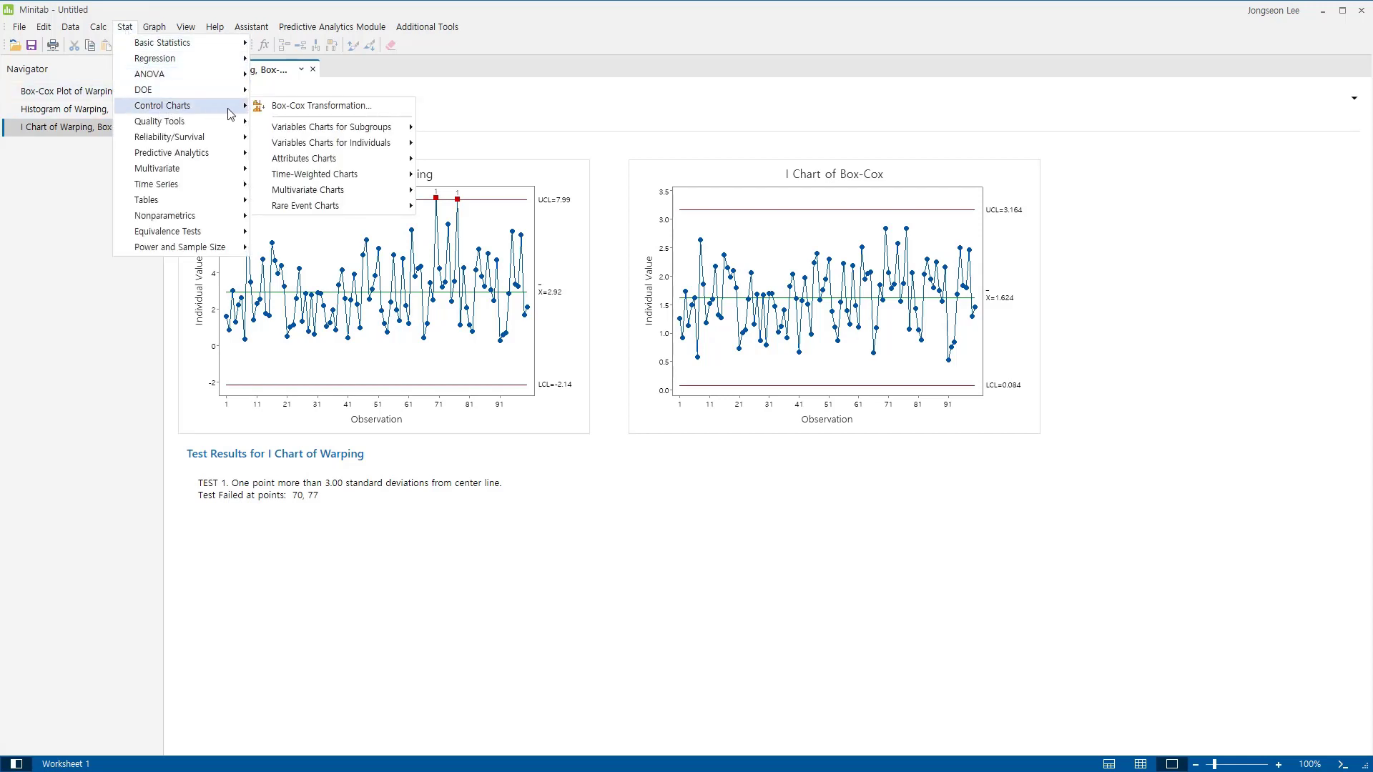
mouse_move(318, 143)
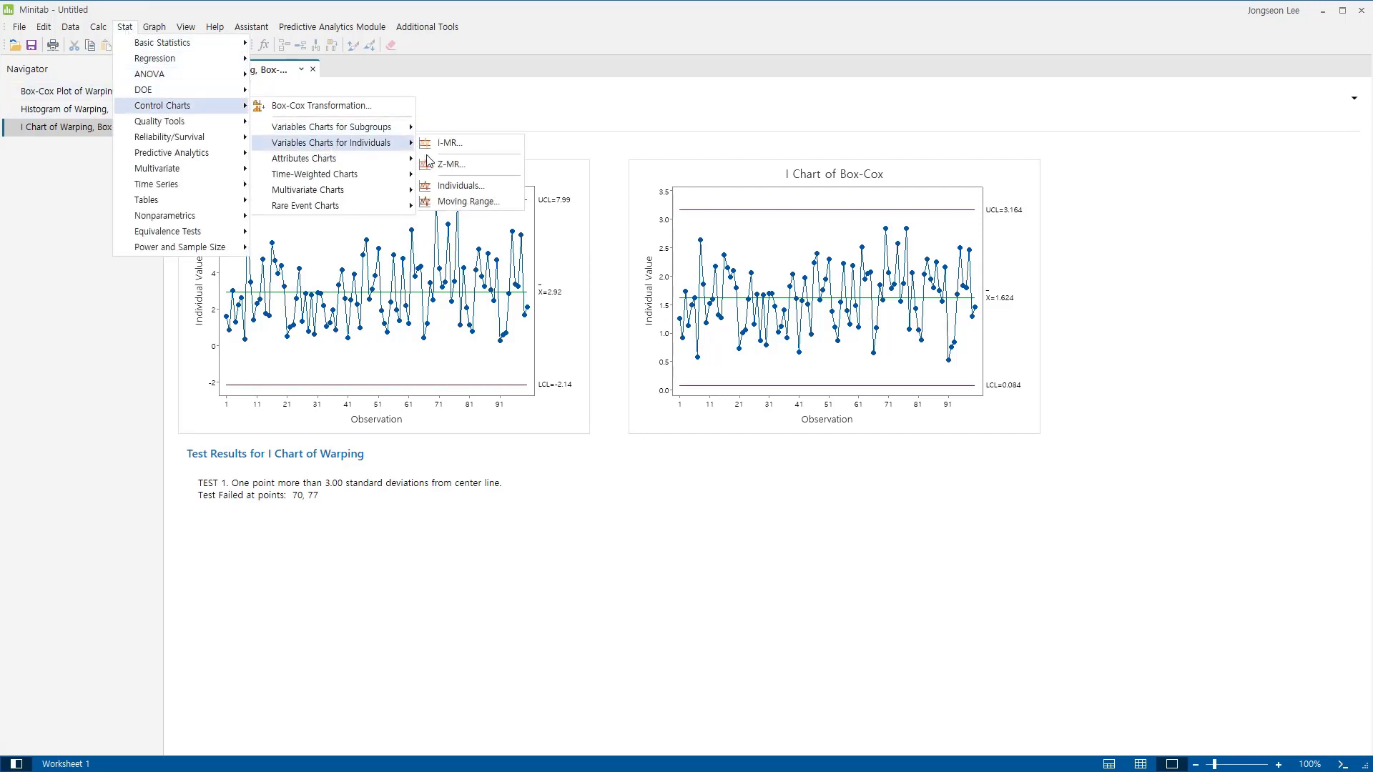
click(461, 187)
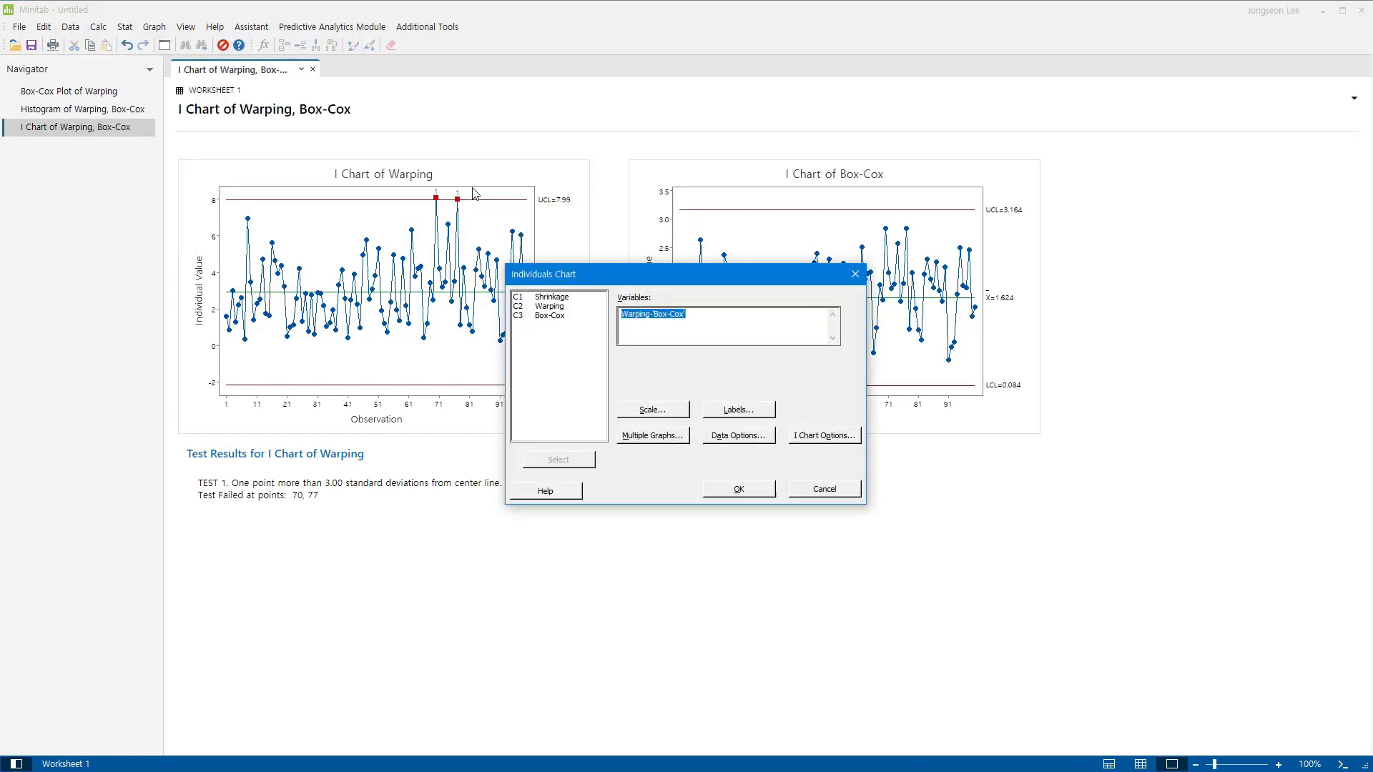
key(Delete)
double_click(549, 307)
Enable the Box-Cox transformation with optimal λ in the Individuals chart options and create the chart.
click(820, 437)
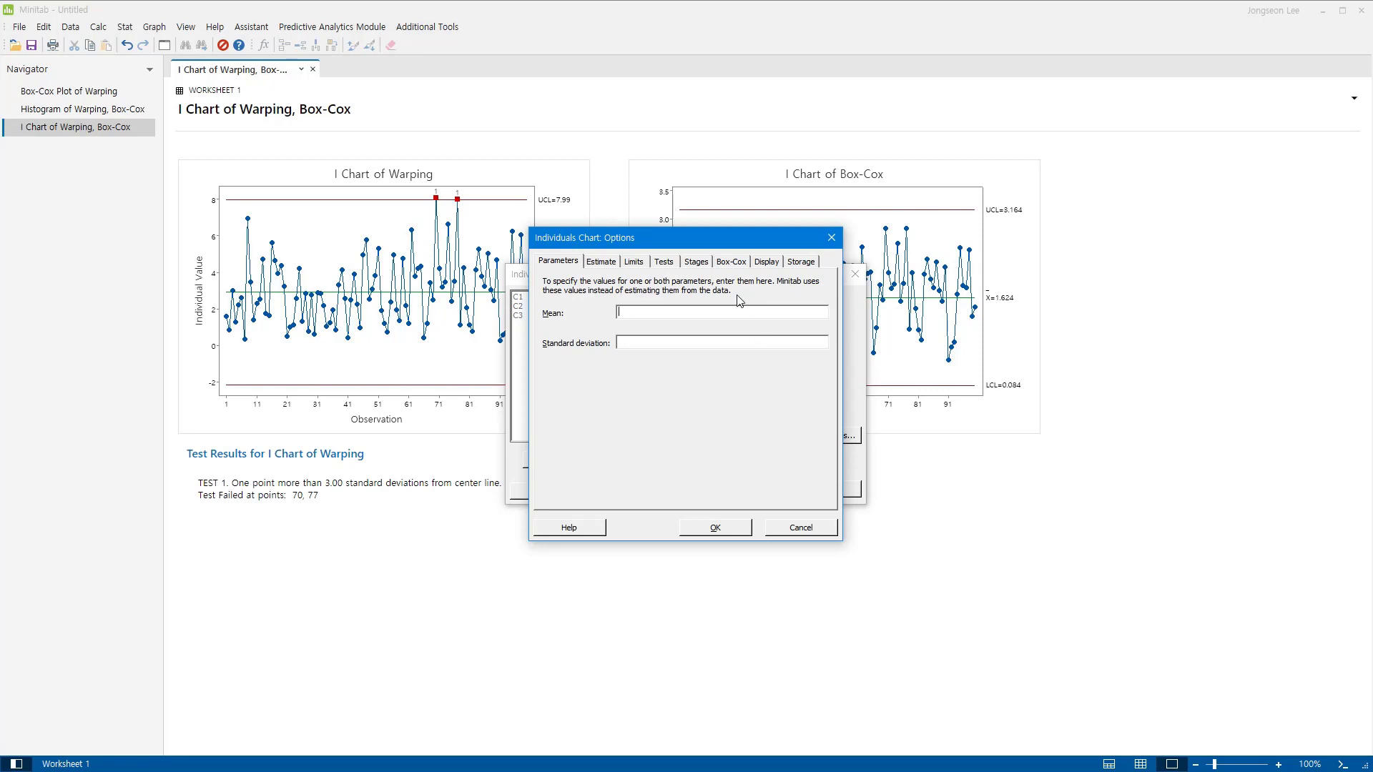
click(732, 263)
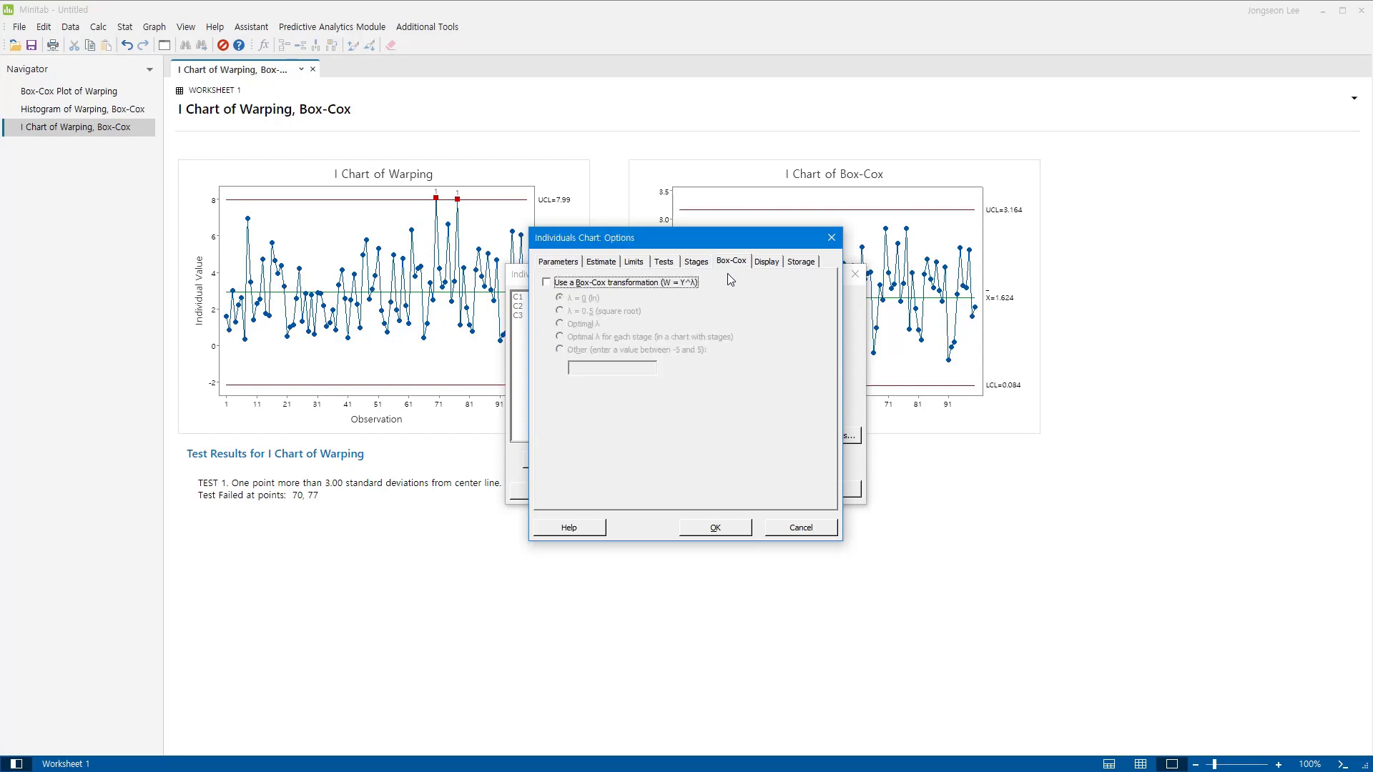
click(602, 285)
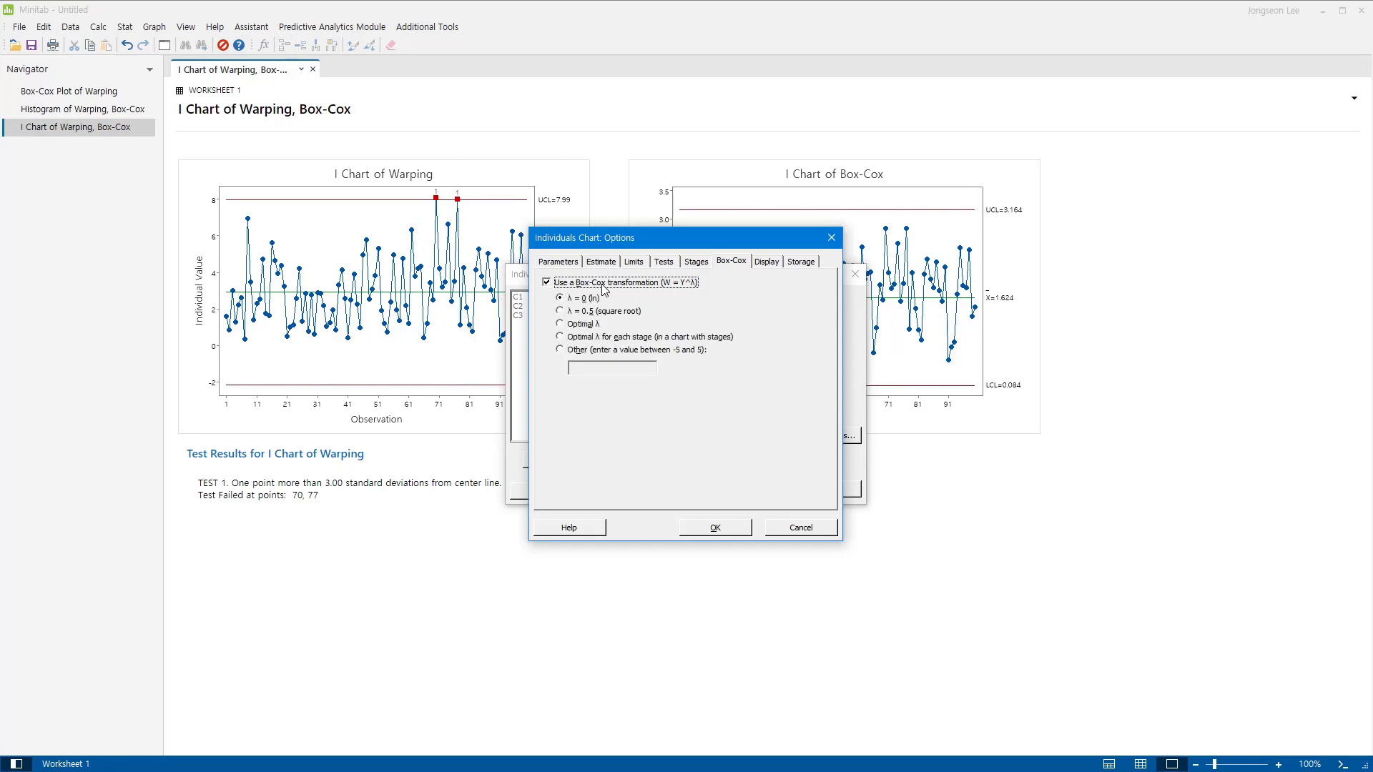
click(582, 328)
click(715, 528)
click(739, 489)
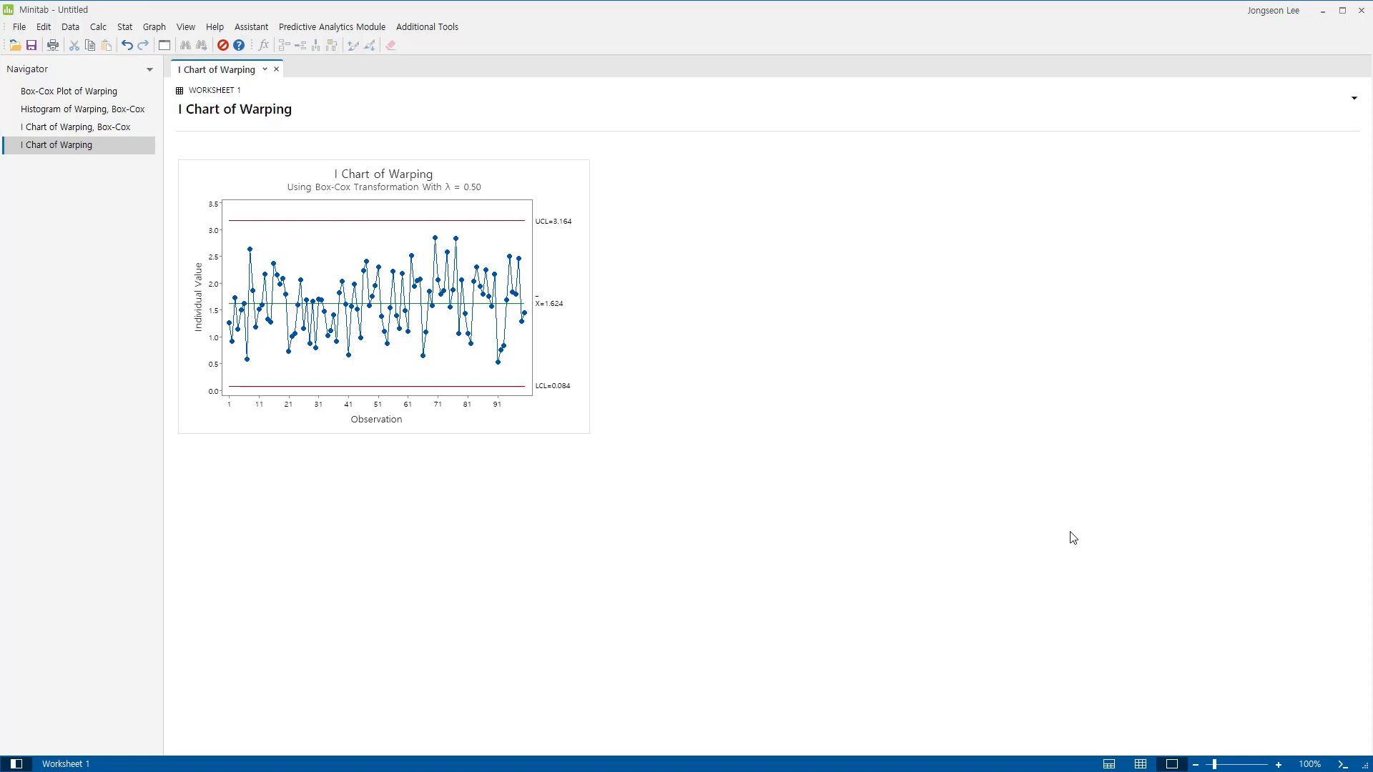
Switch to the worksheet-only view and run a Johnson Transformation on the single column Warping, storing the transformed data in C4.
click(1142, 765)
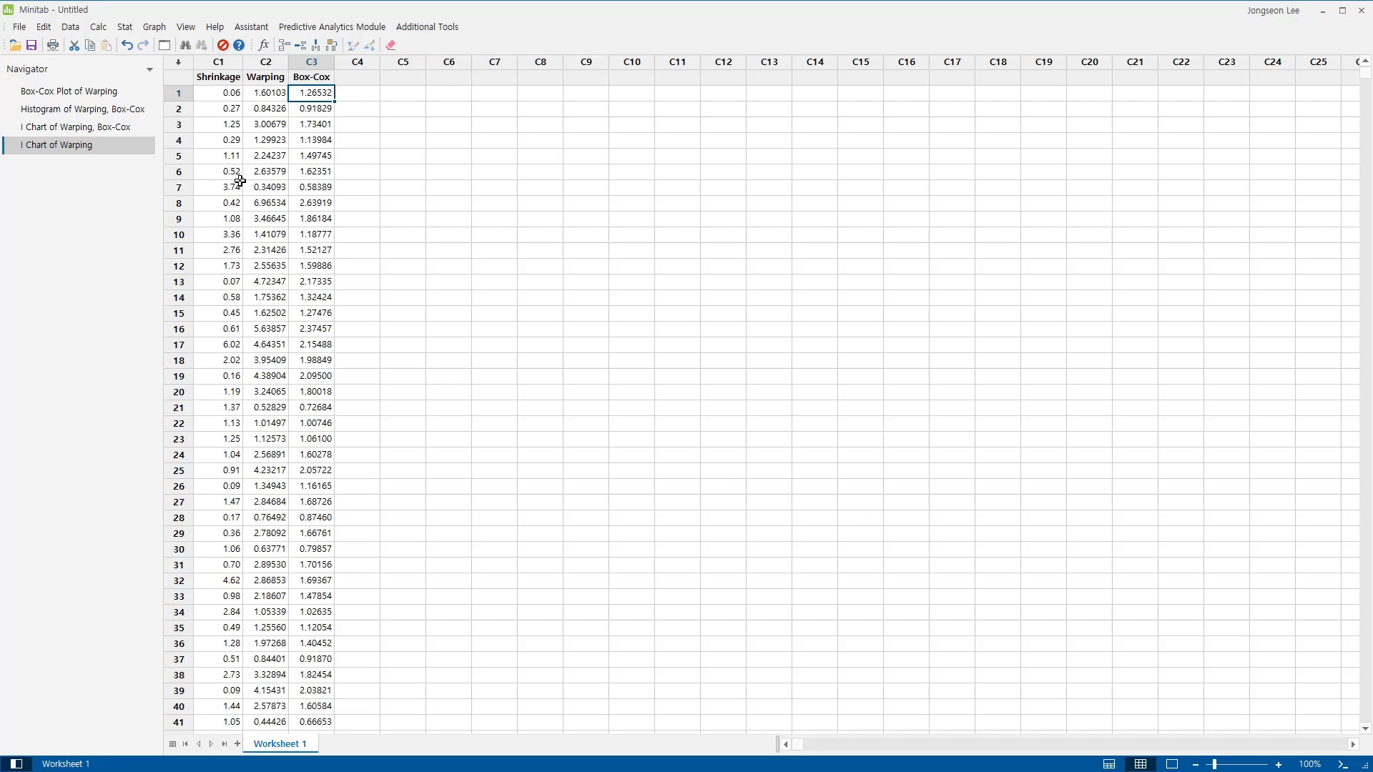
click(126, 29)
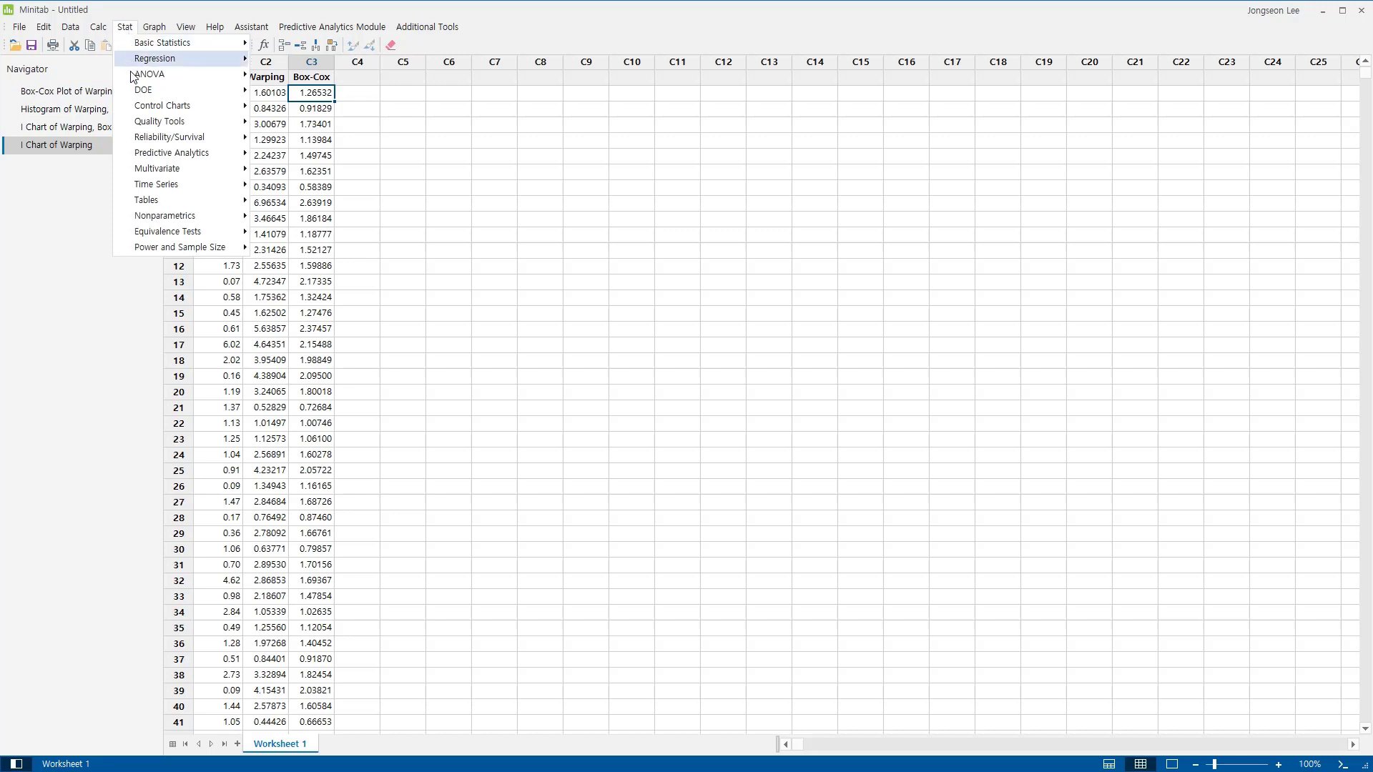
mouse_move(148, 126)
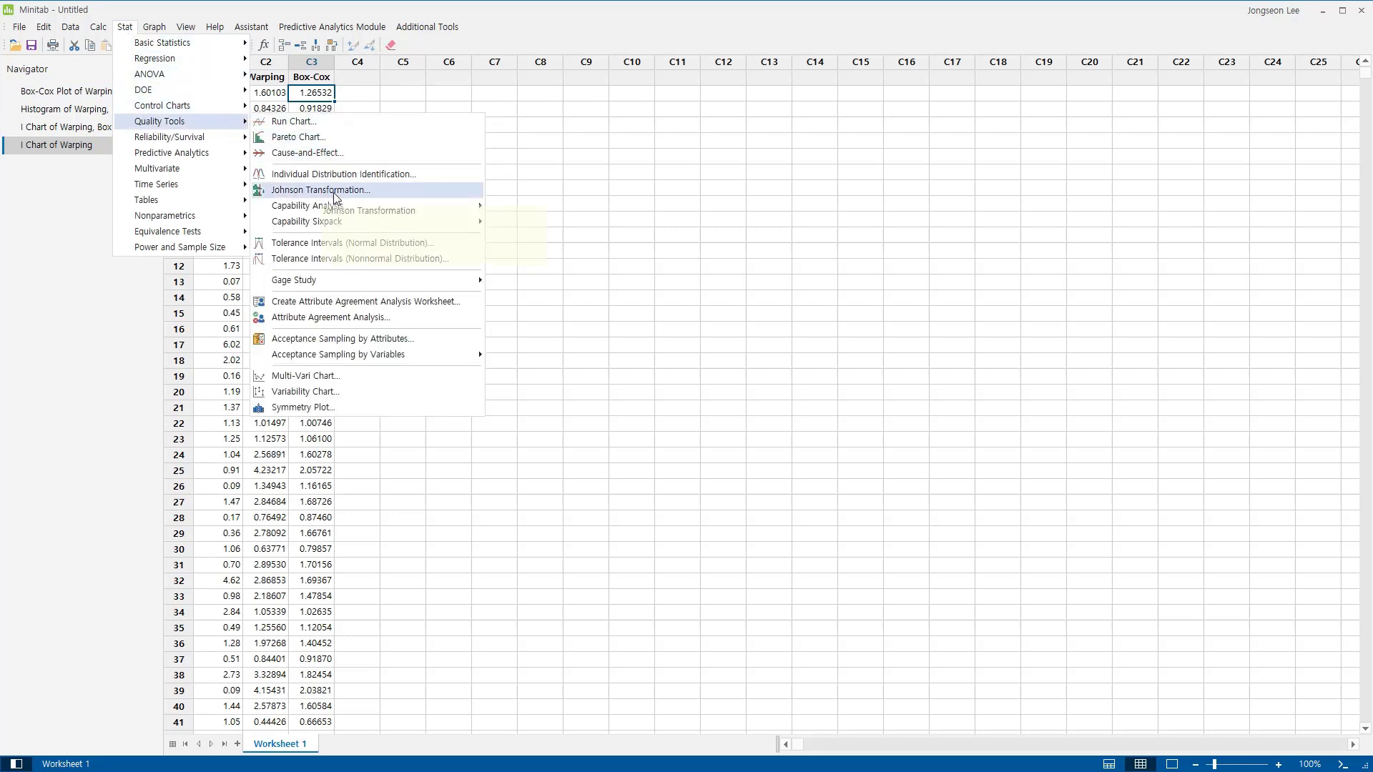
click(404, 191)
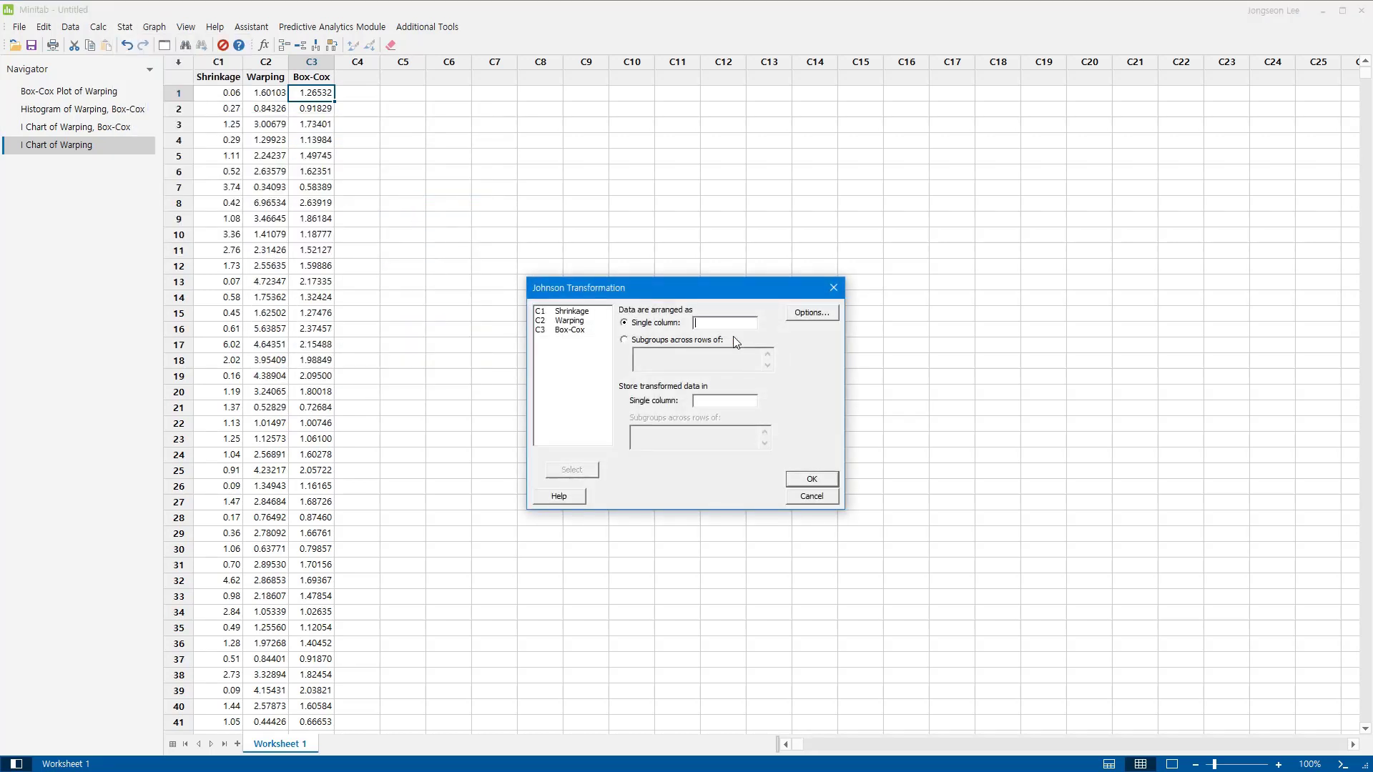
double_click(570, 320)
click(713, 402)
text(C4)
click(813, 481)
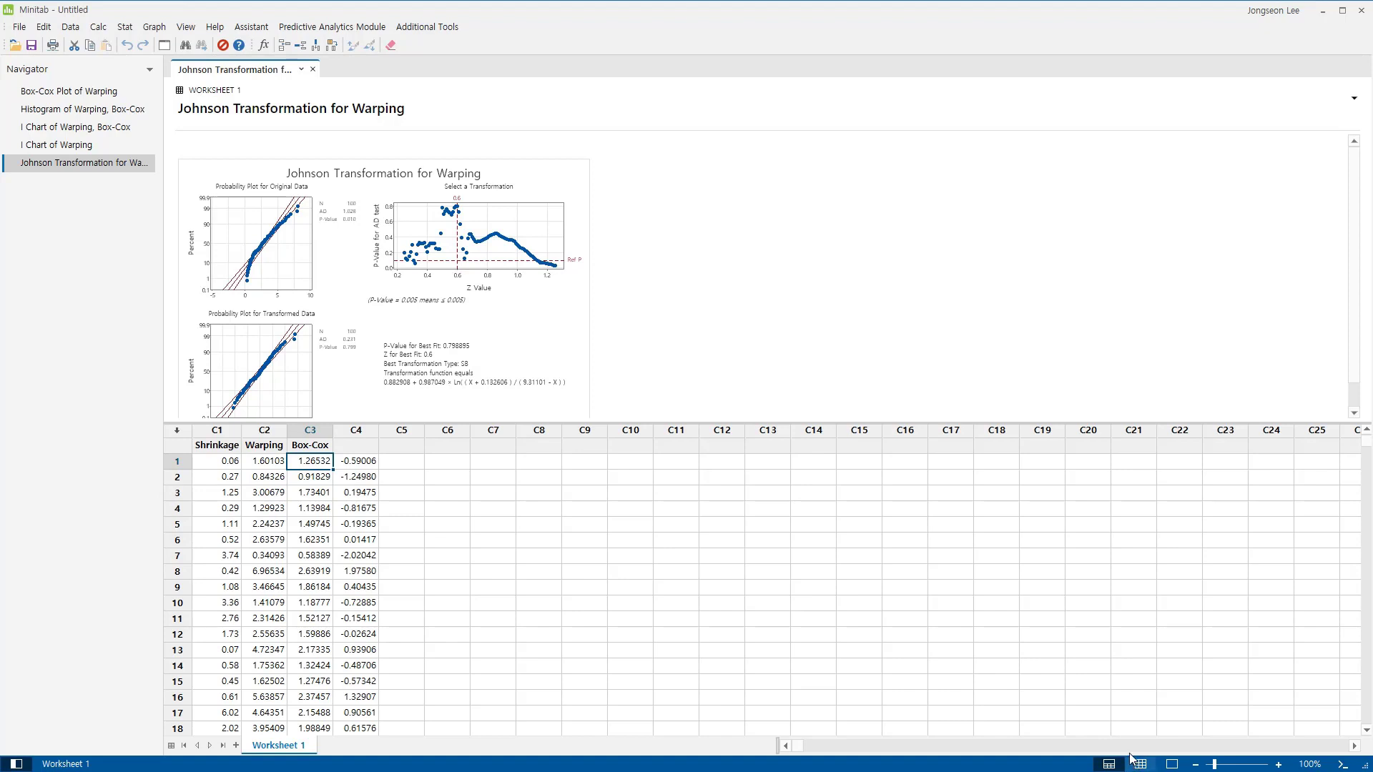
Name worksheet column C4 "Johnson".
click(361, 446)
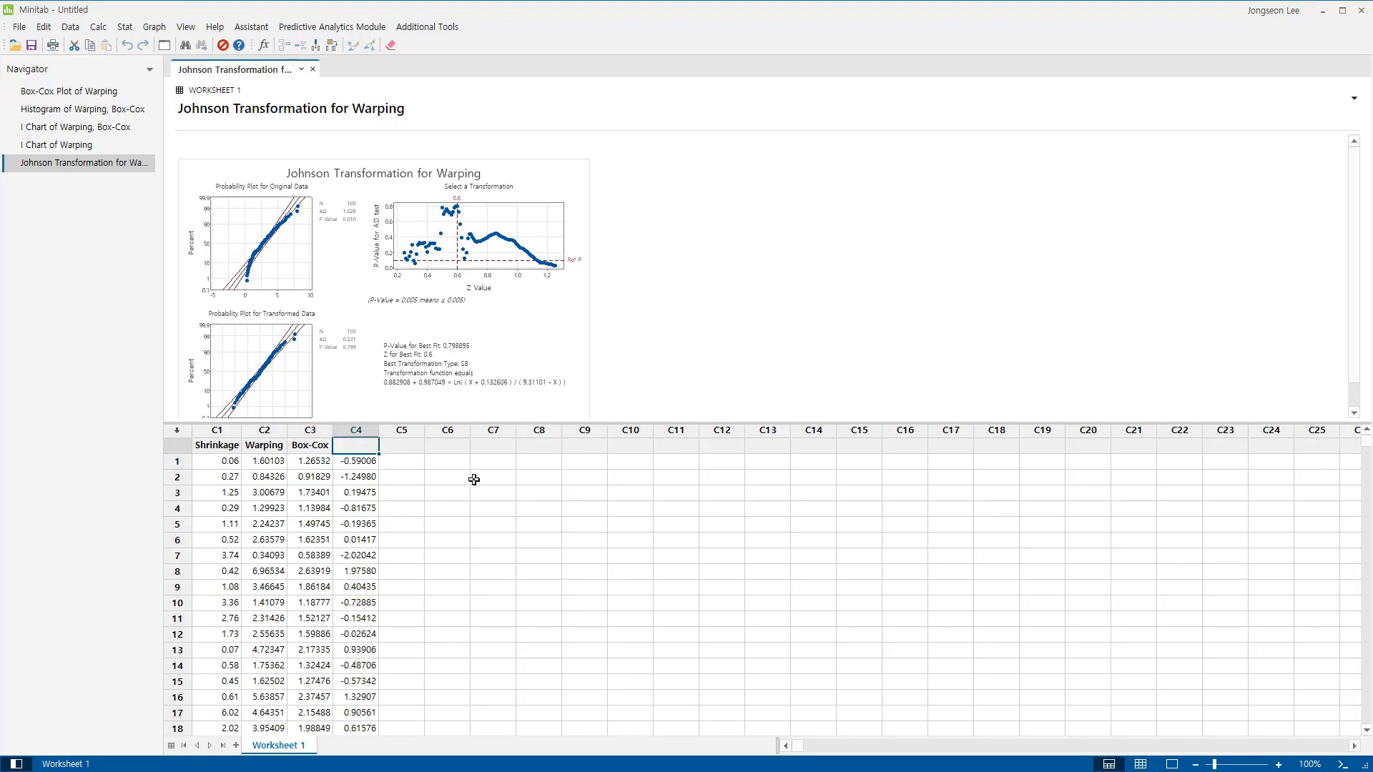
text(Johnson)
key(Return)
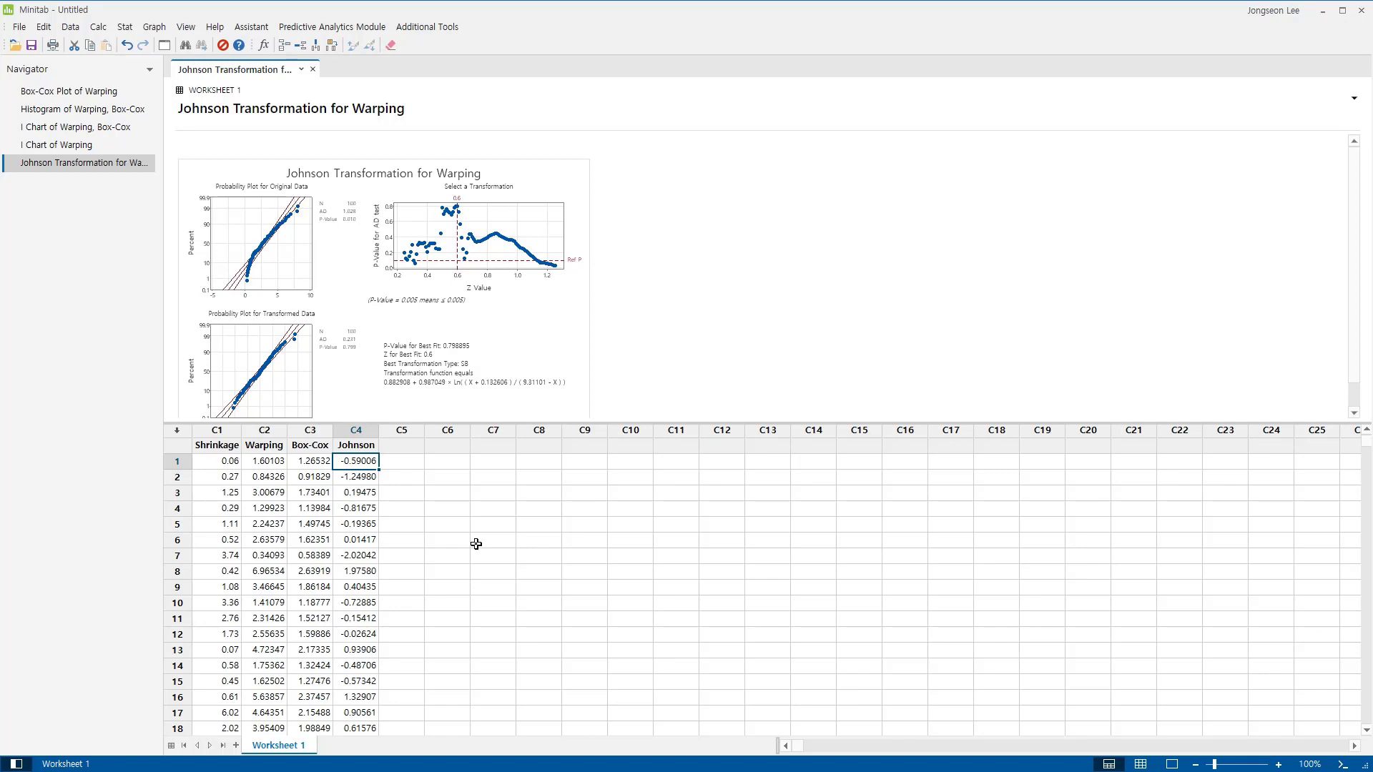
Create a simple histogram of Warping and Johnson in separate panels of the same graph and show it in the output-only view.
click(153, 27)
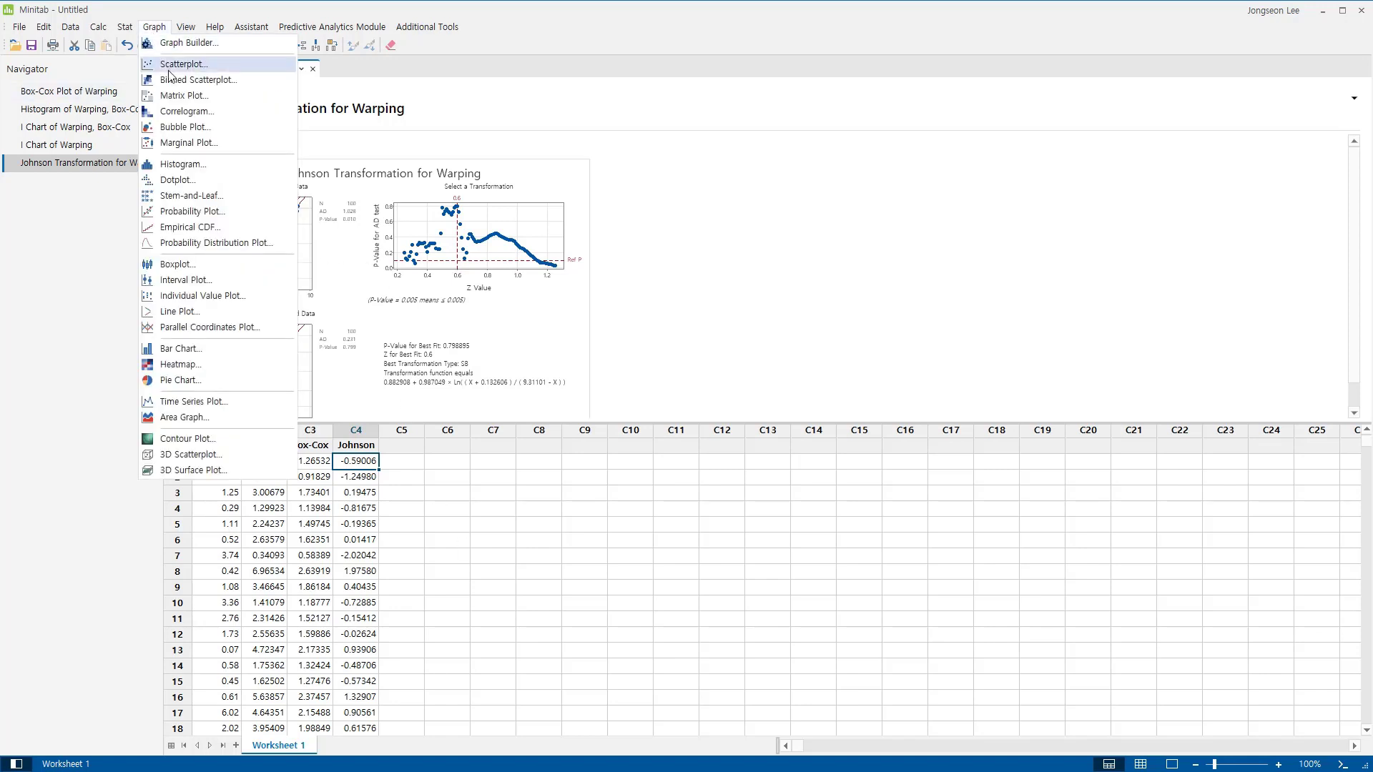
click(192, 166)
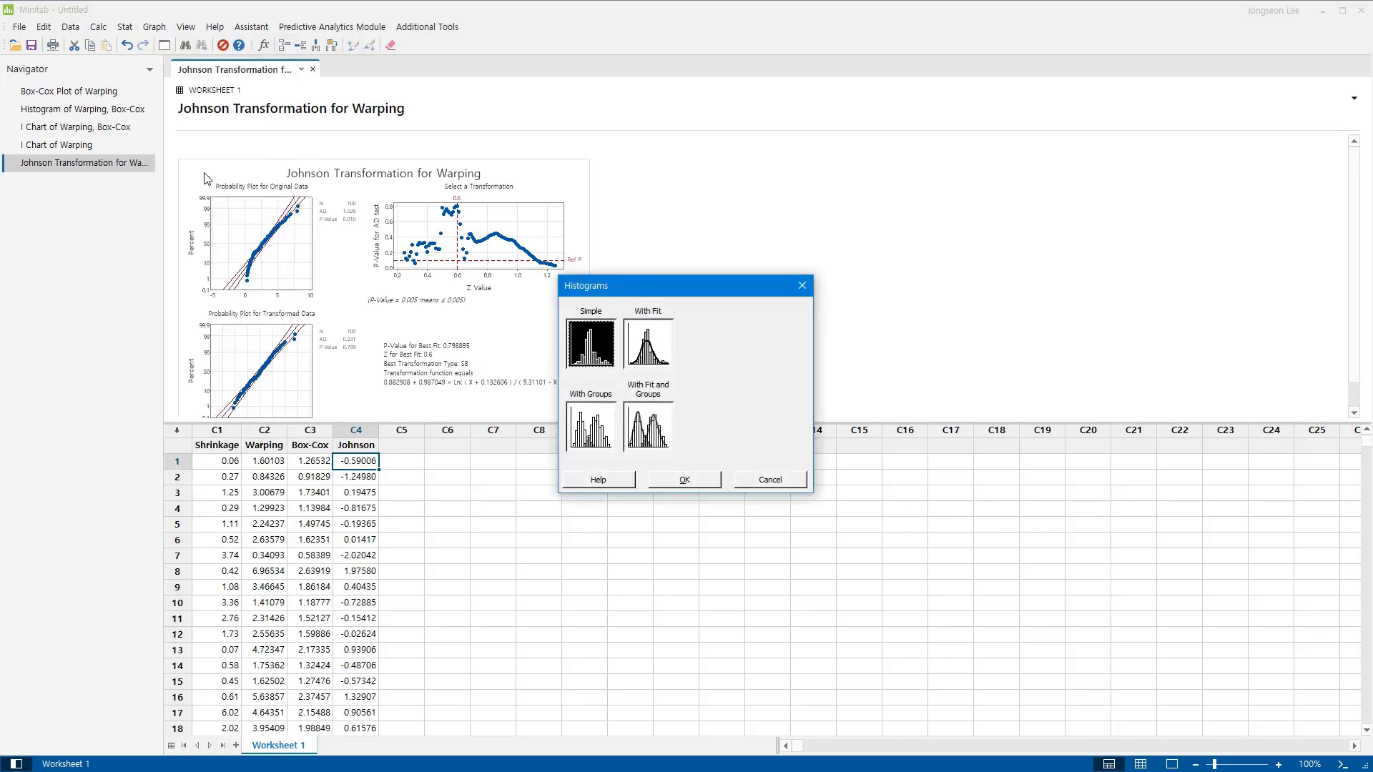
click(700, 480)
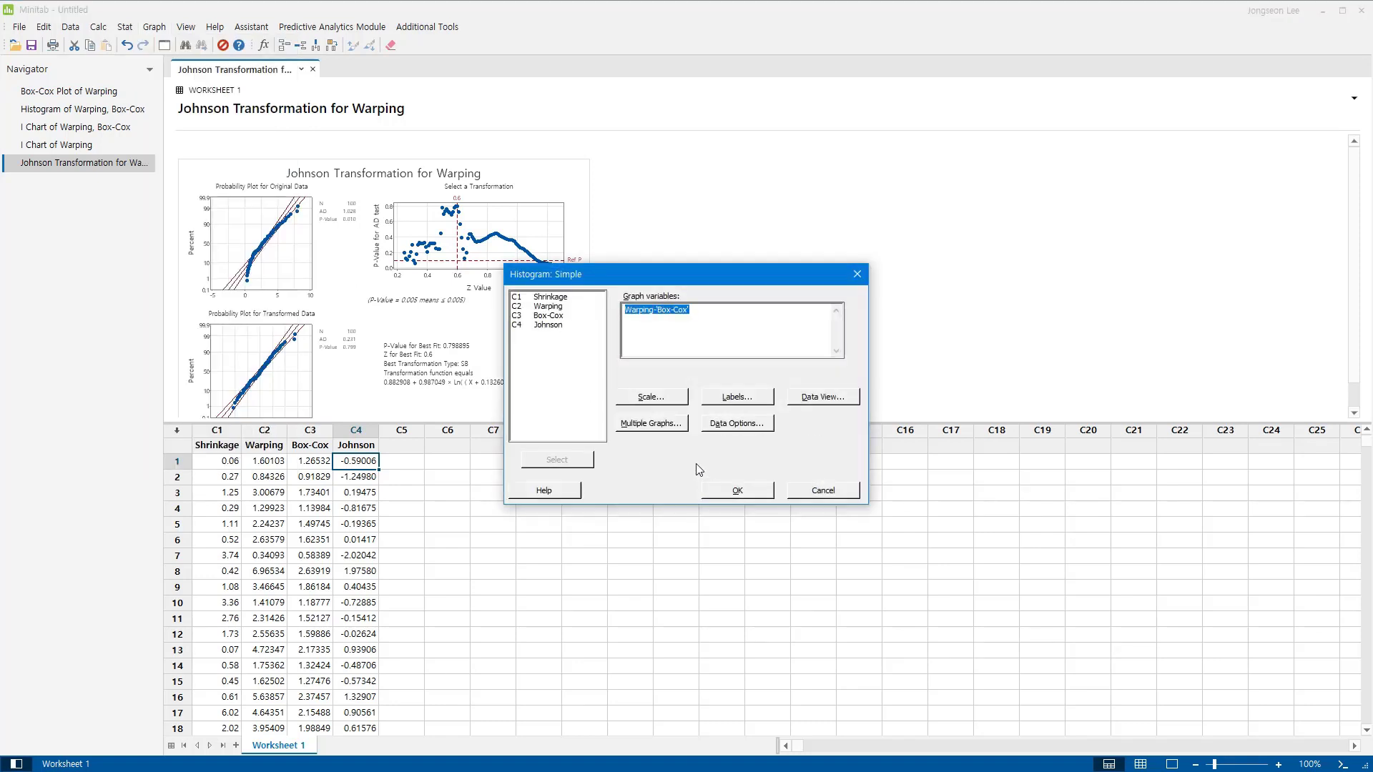
double_click(562, 307)
double_click(565, 325)
click(650, 427)
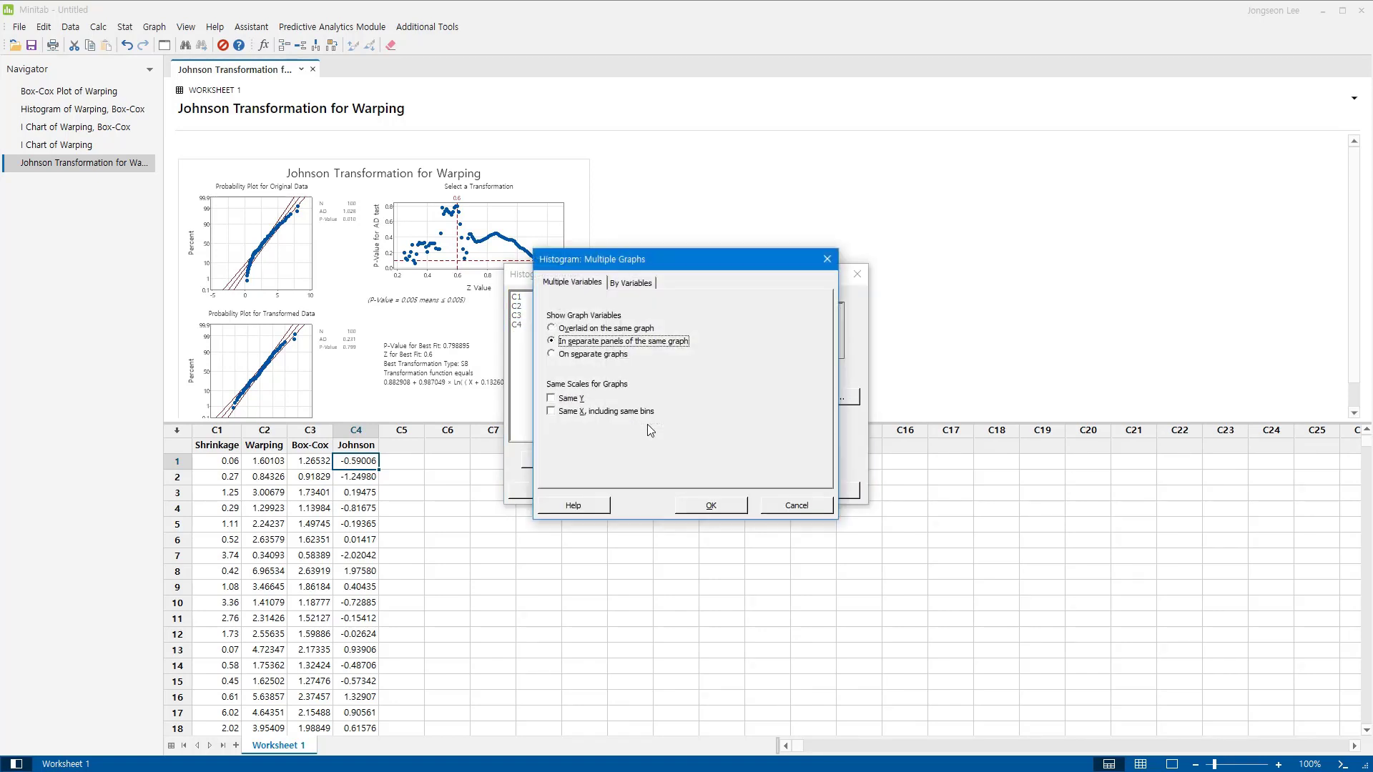
click(713, 505)
click(737, 493)
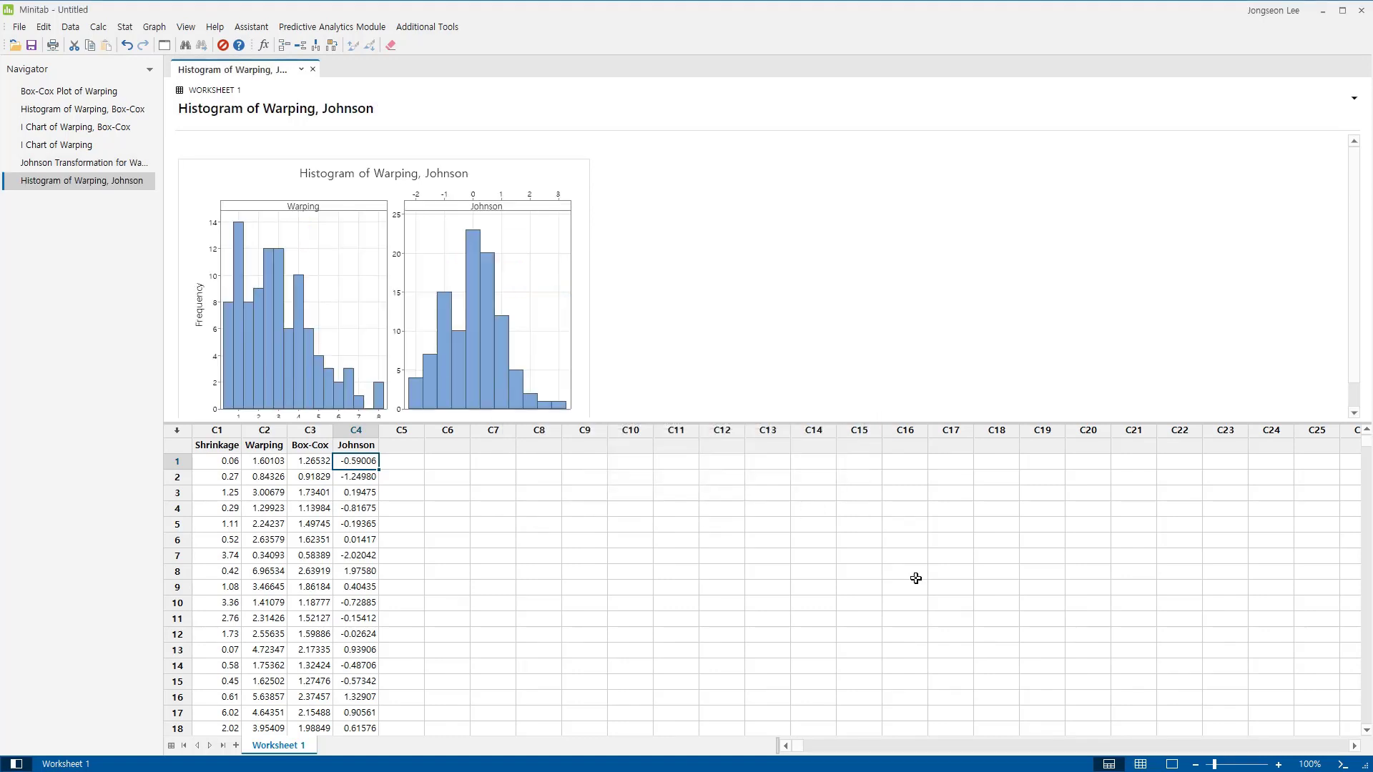
click(1172, 764)
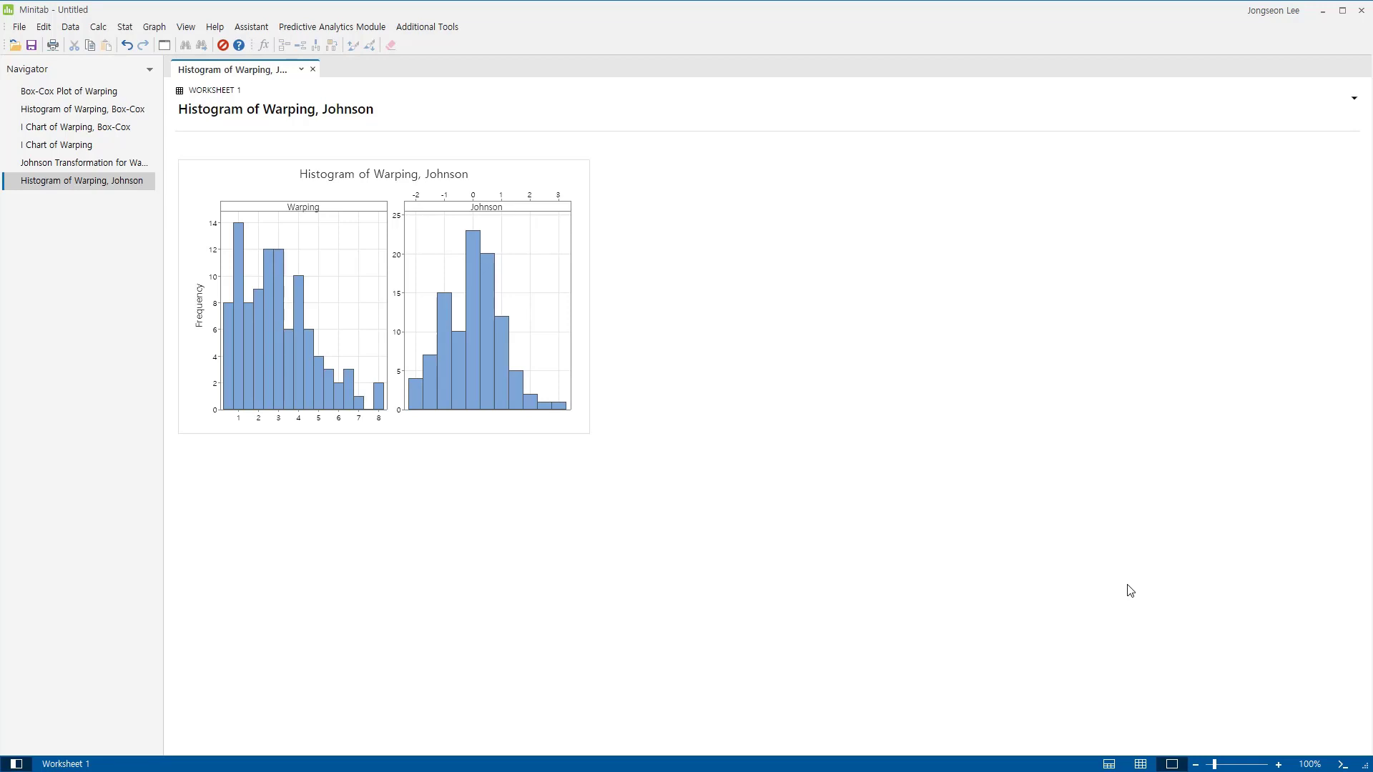
Create Individuals control charts for Warping and Johnson and show them in the output-only view.
click(1135, 764)
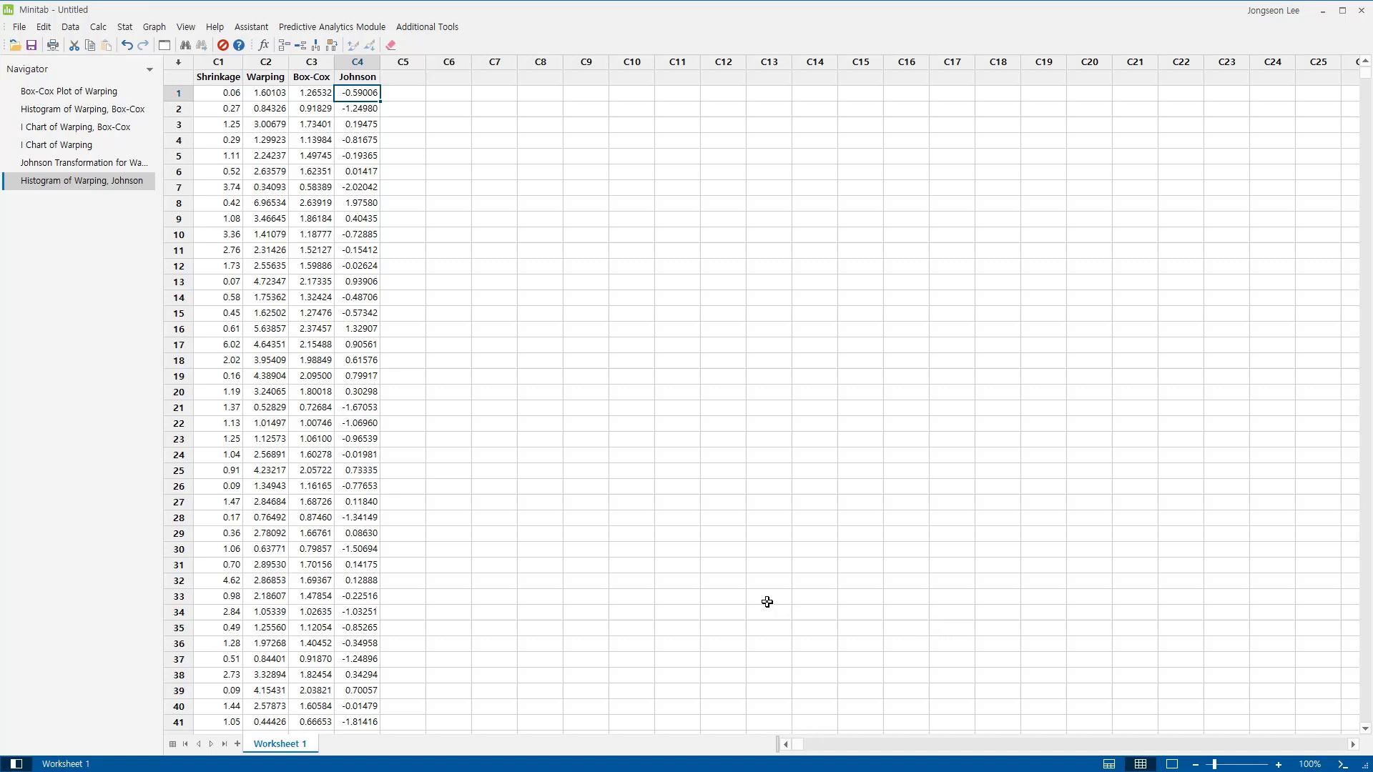
click(125, 30)
mouse_move(151, 108)
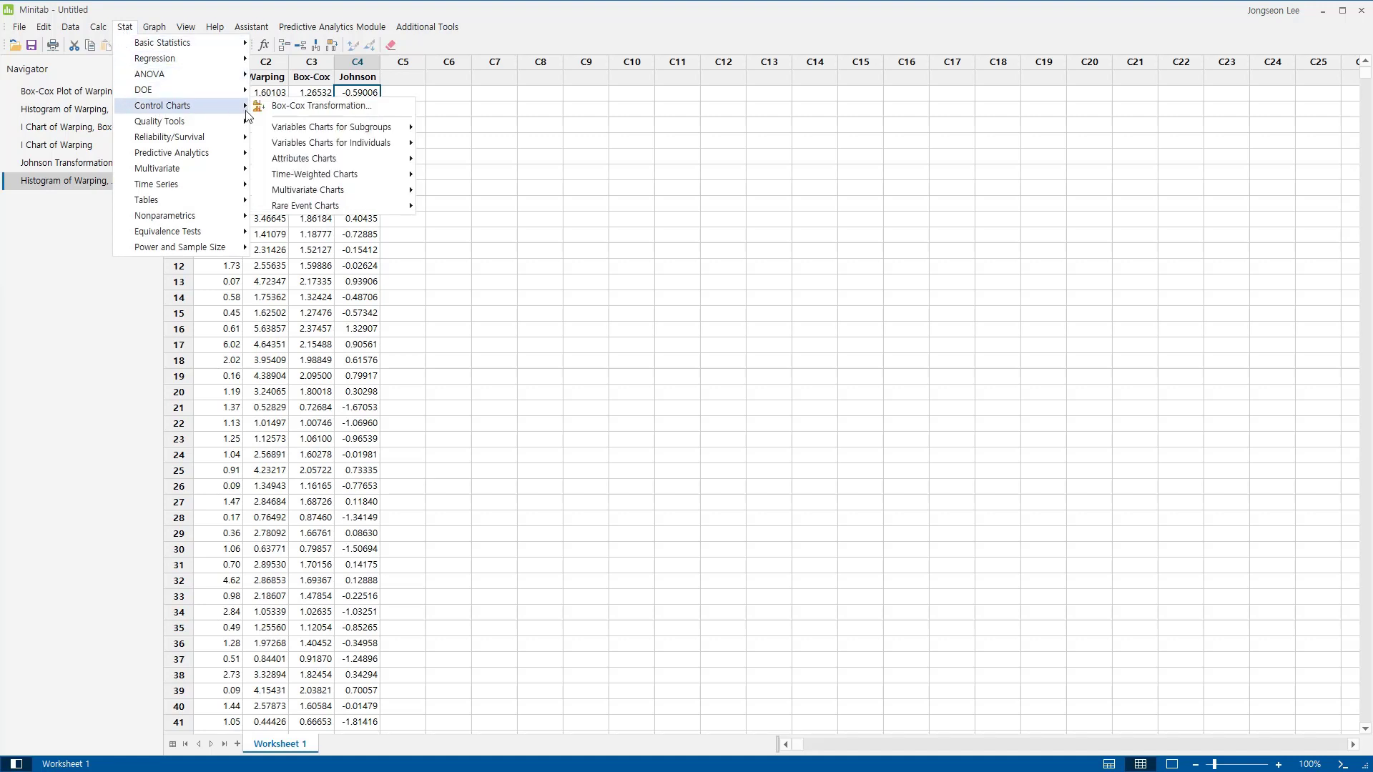
mouse_move(306, 148)
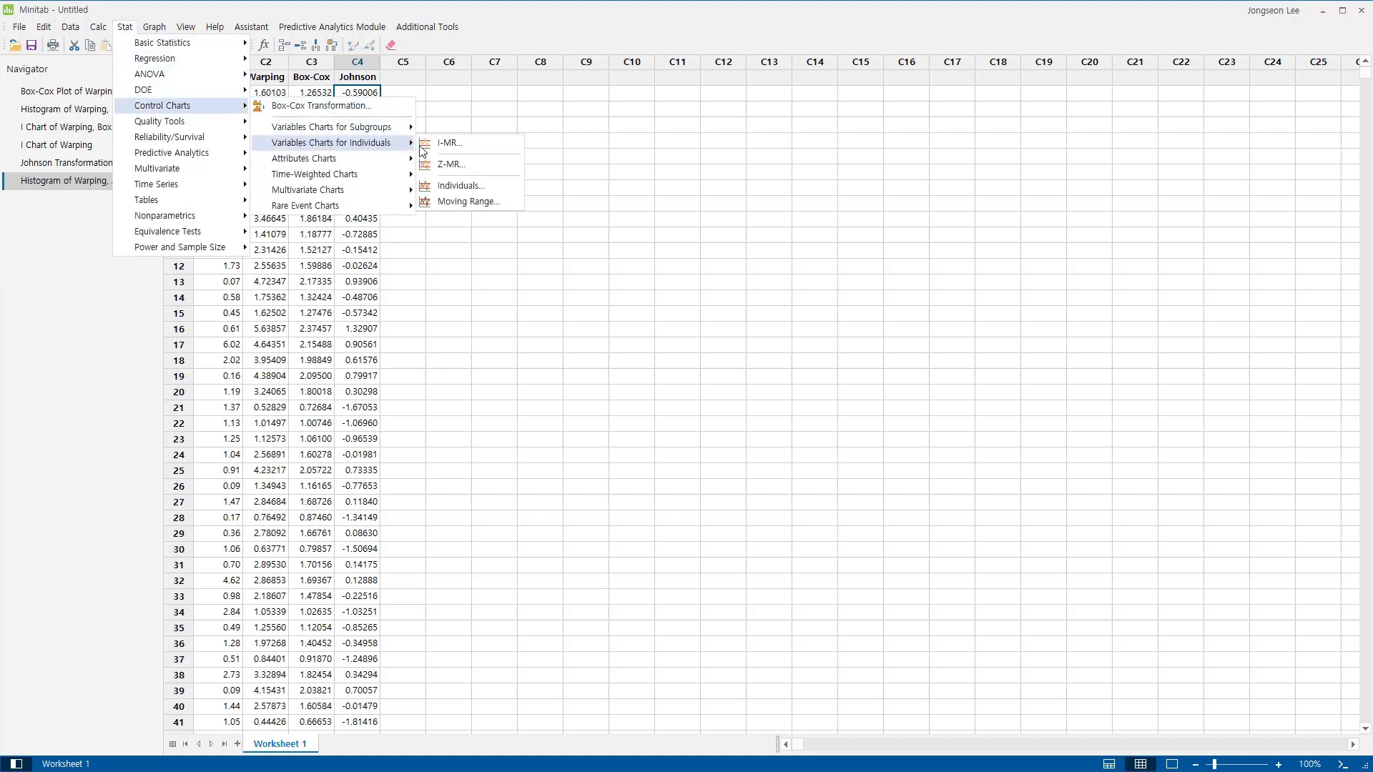
click(462, 186)
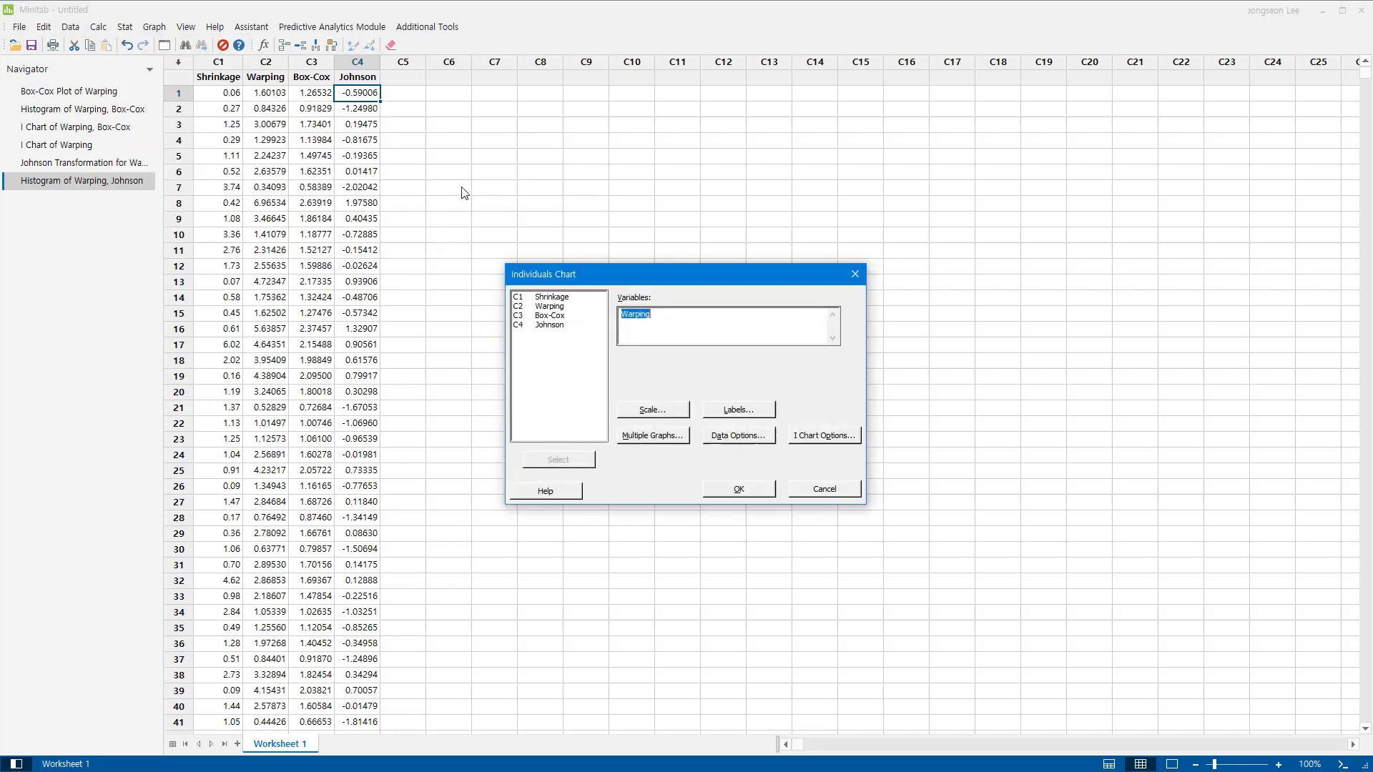
key(Delete)
double_click(567, 307)
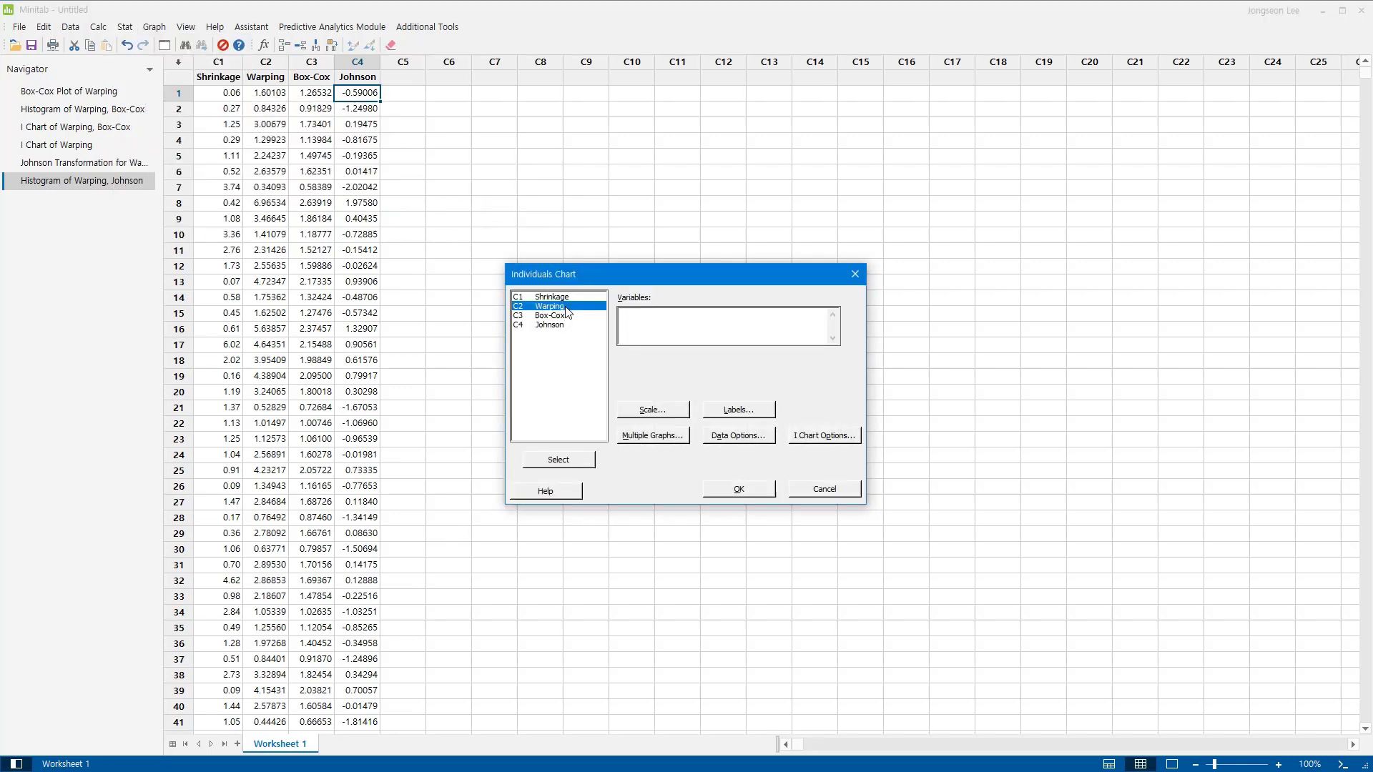
double_click(575, 326)
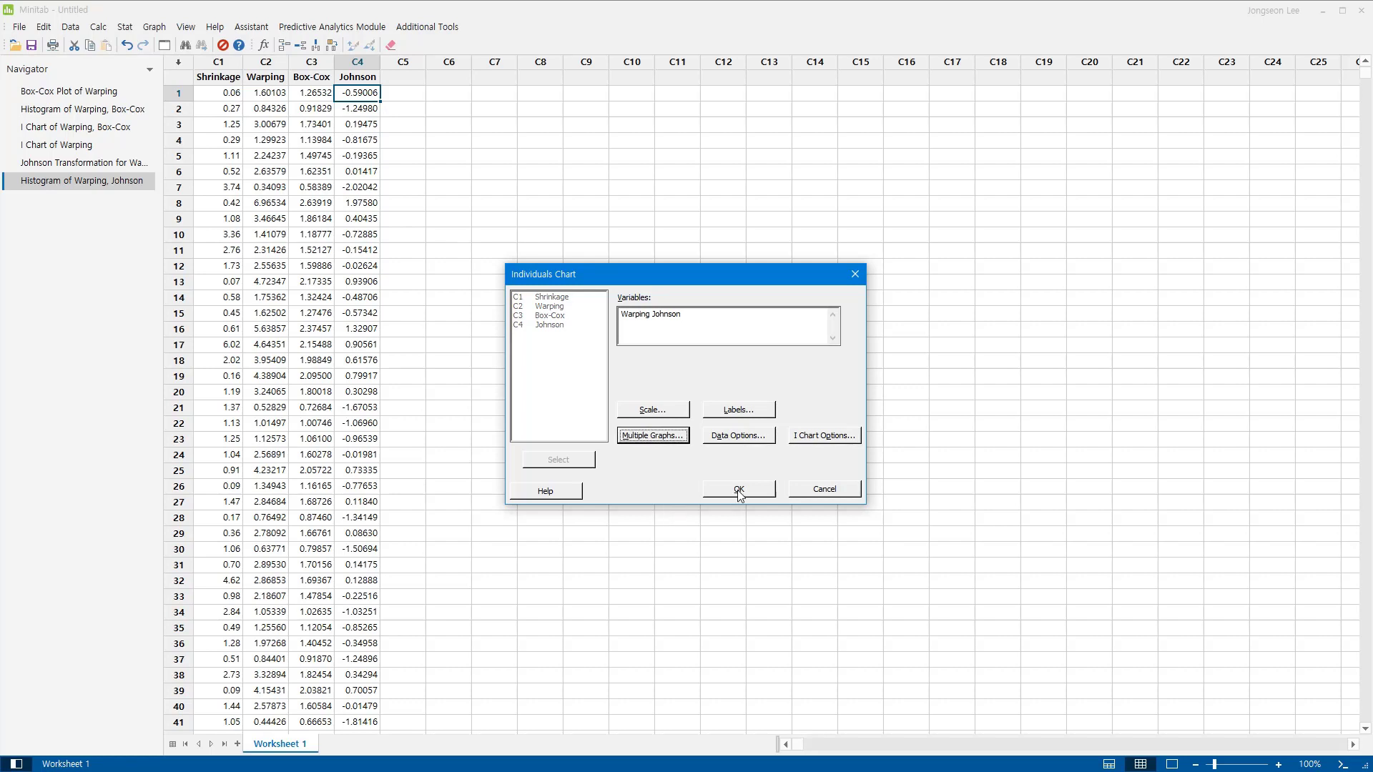
click(739, 491)
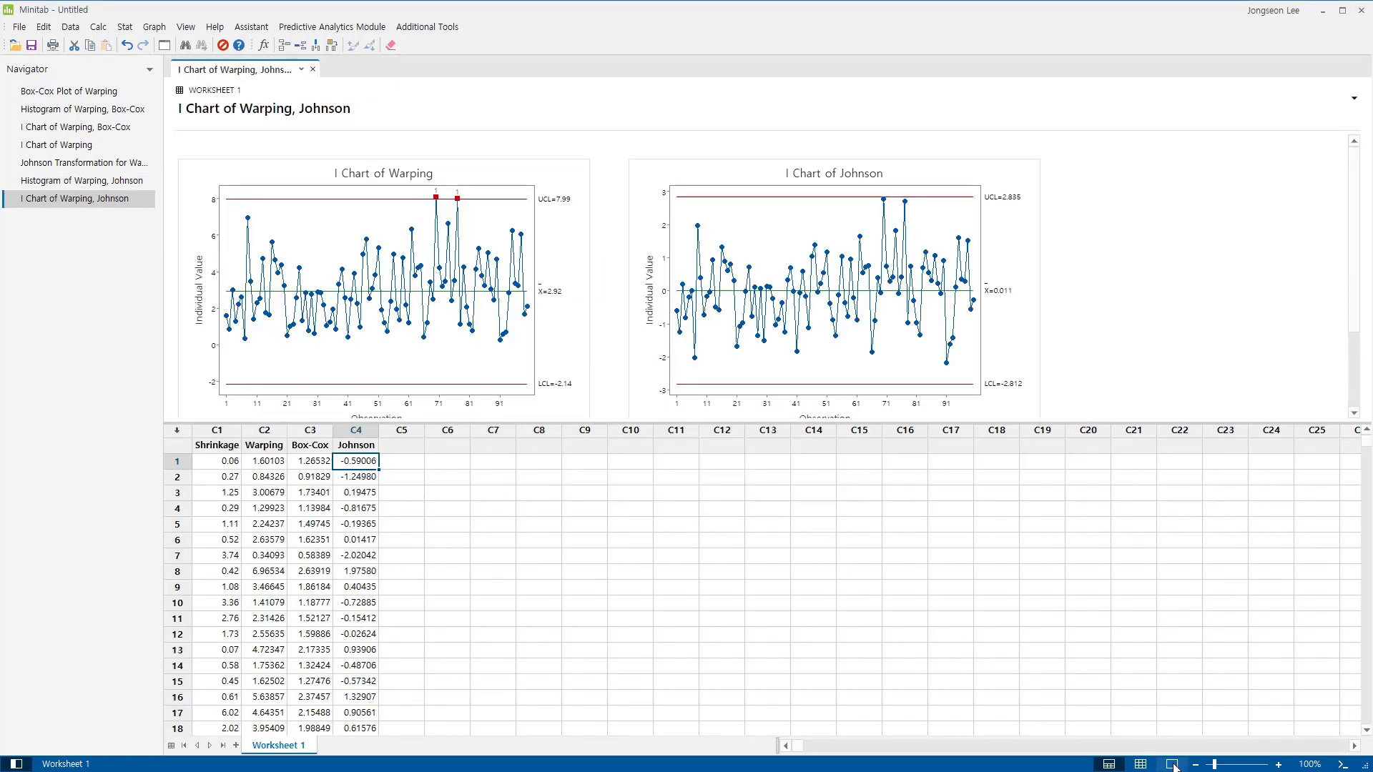
click(1172, 764)
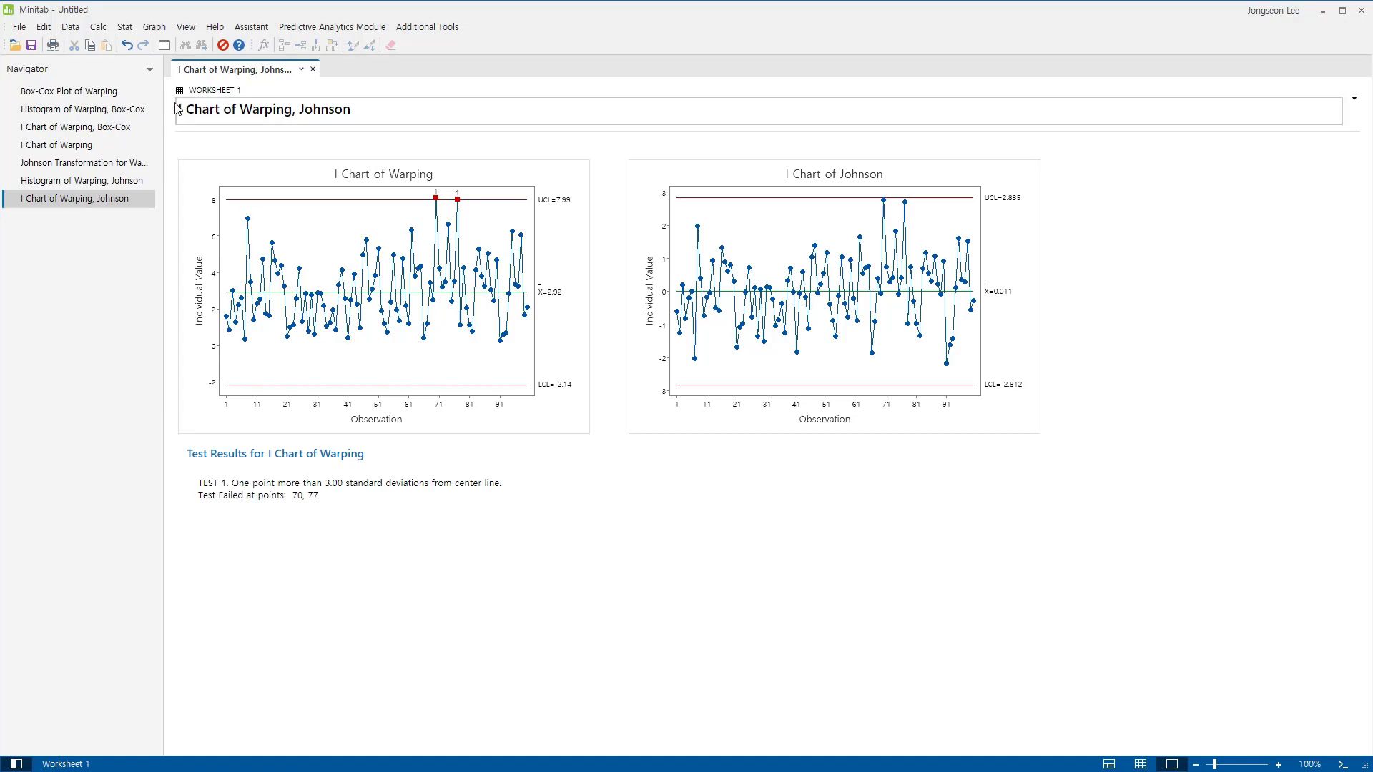
Create an Individuals chart of Johnson only, with the mean parameter set to 0 and the standard deviation to 1.
click(129, 32)
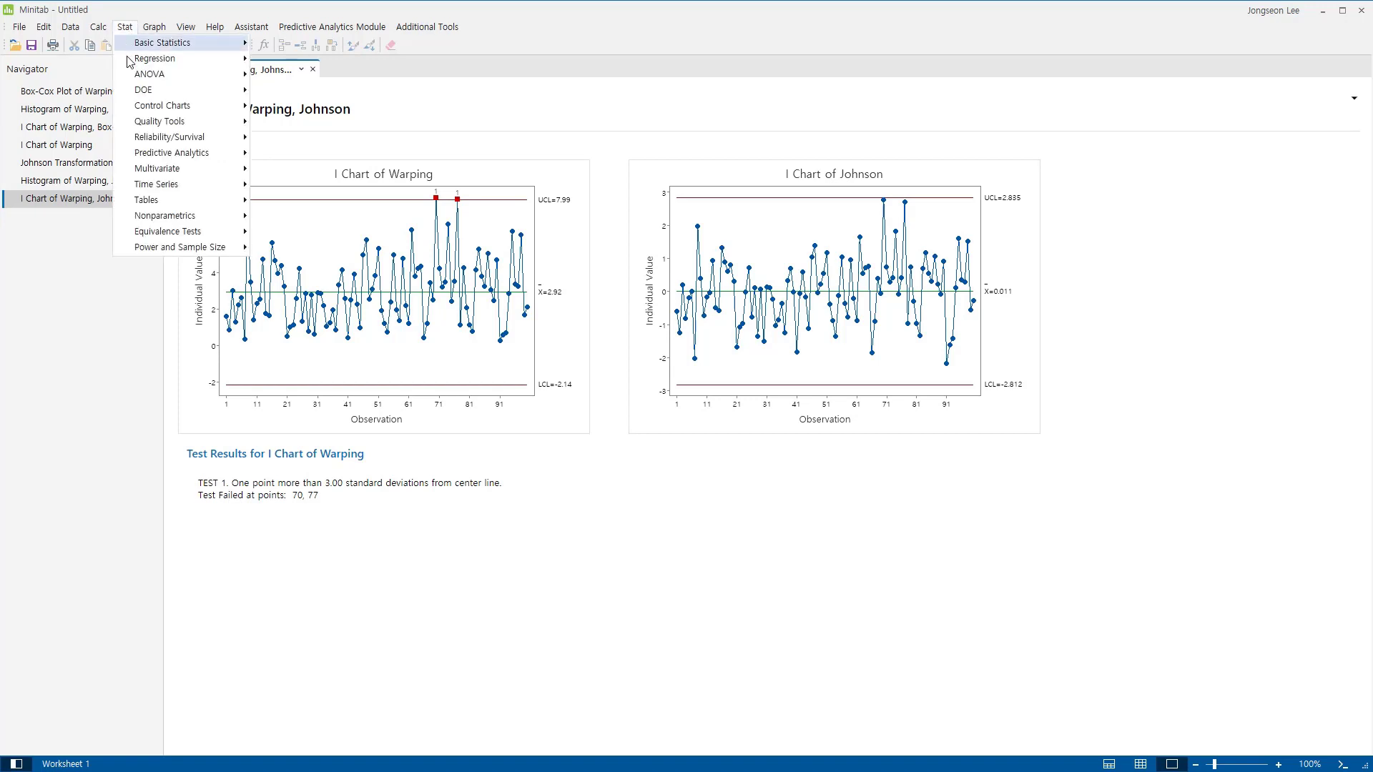
mouse_move(147, 108)
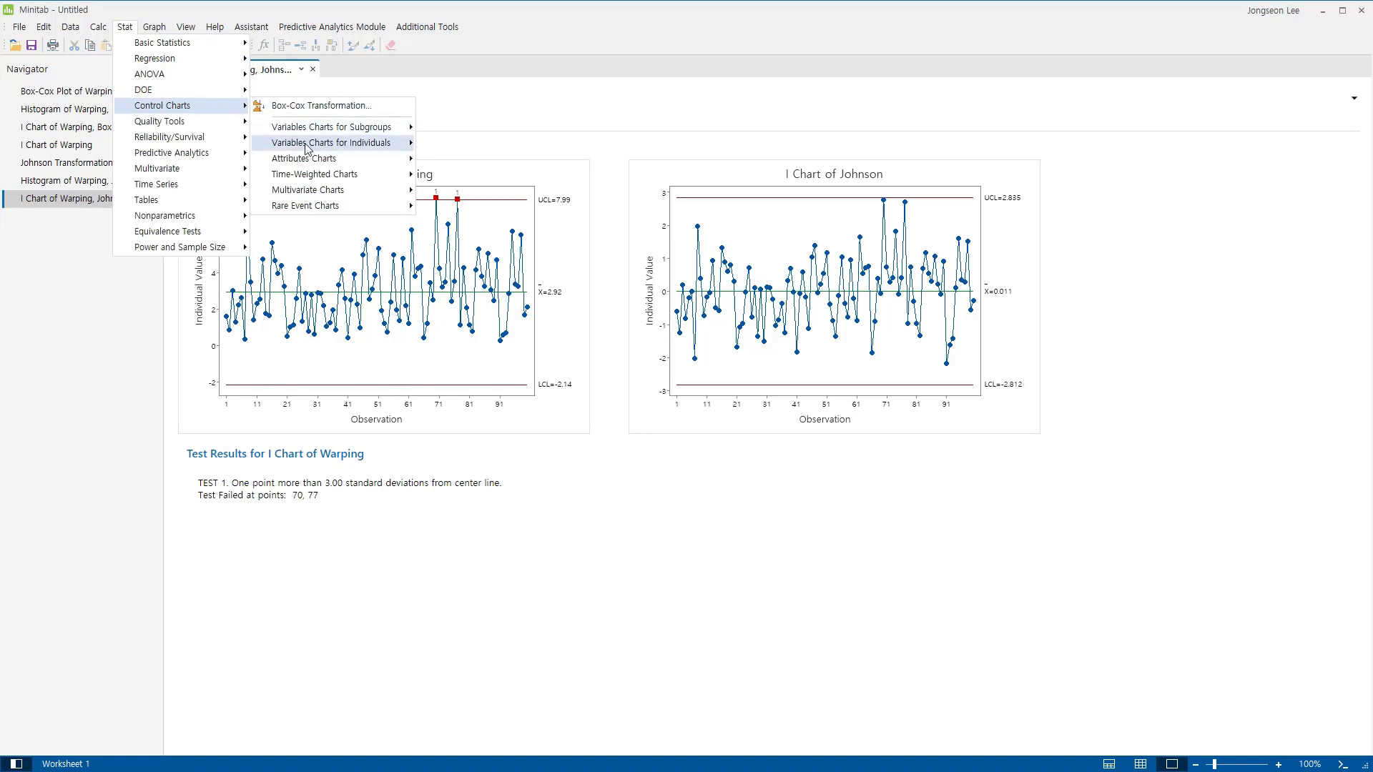
mouse_move(308, 145)
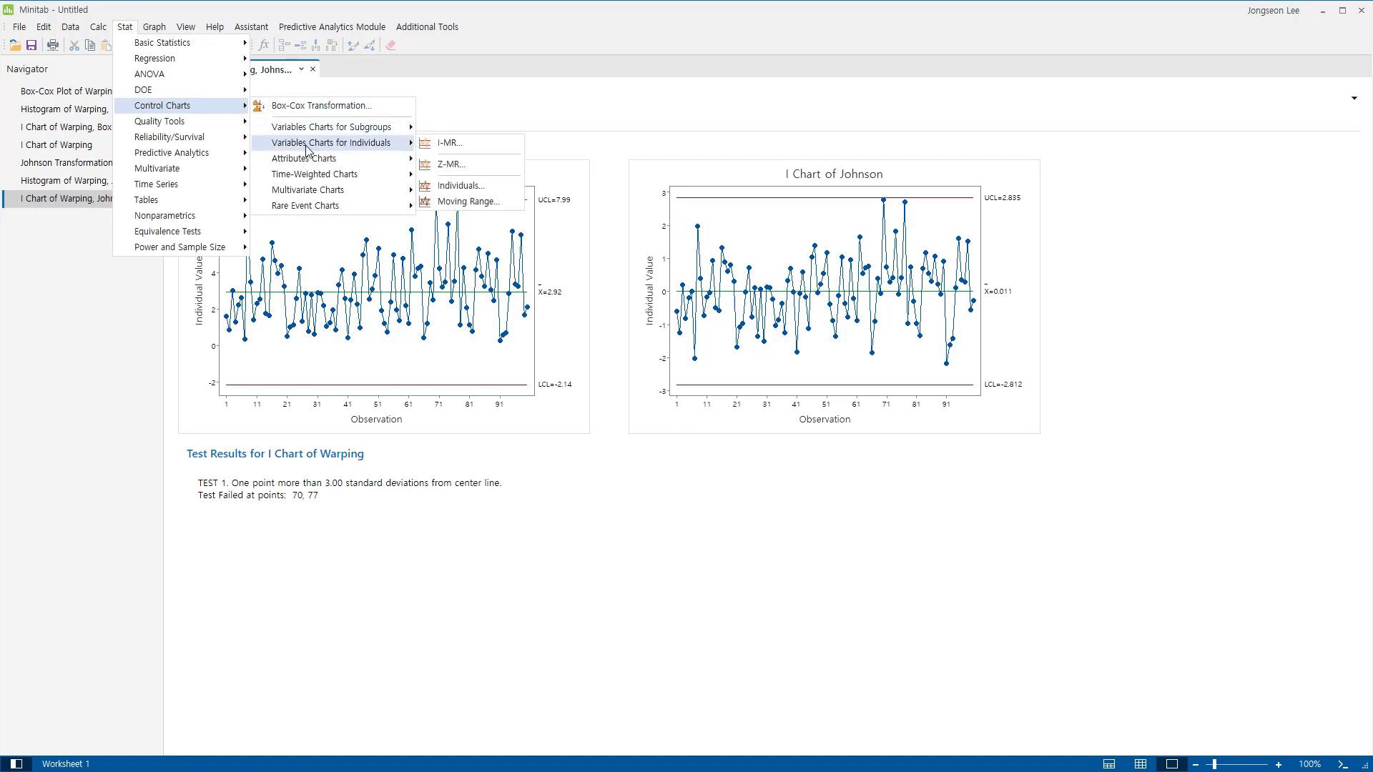
click(460, 185)
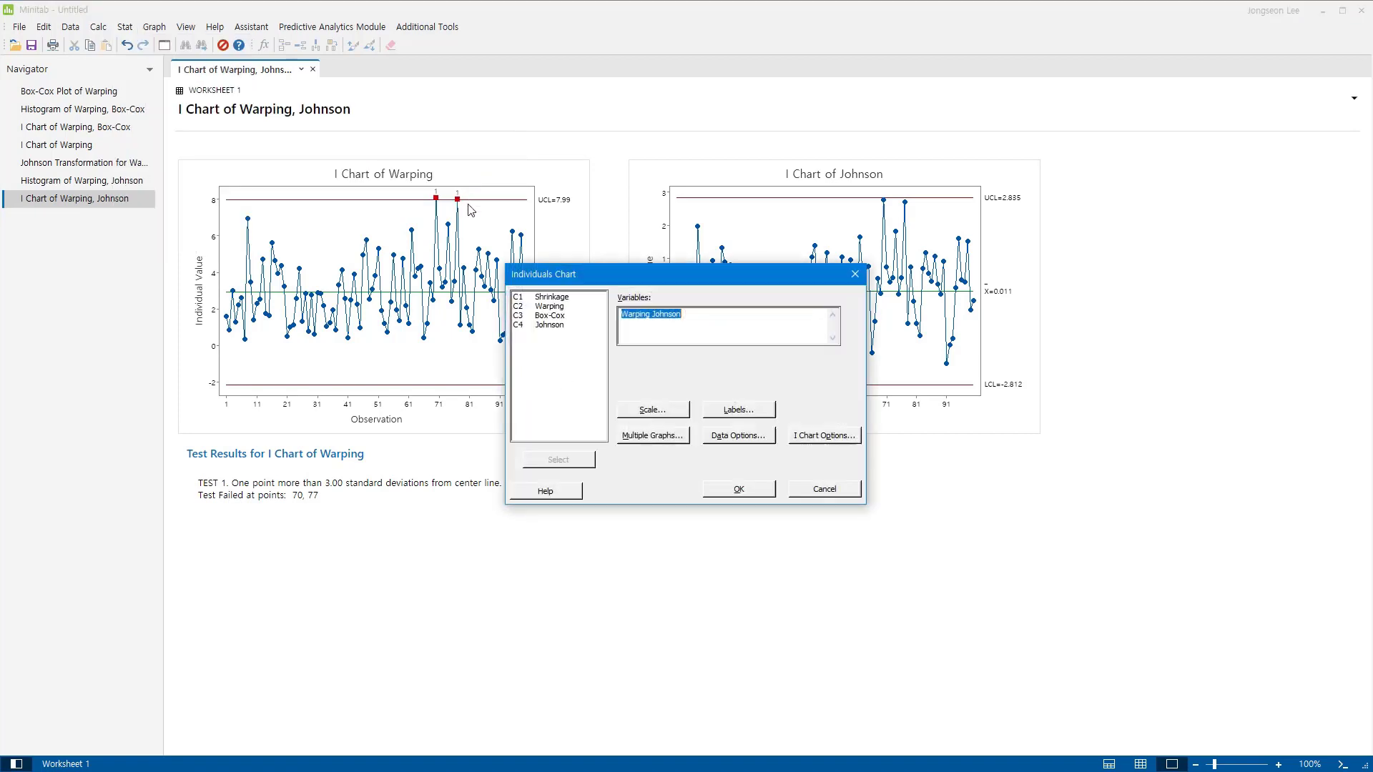
double_click(571, 327)
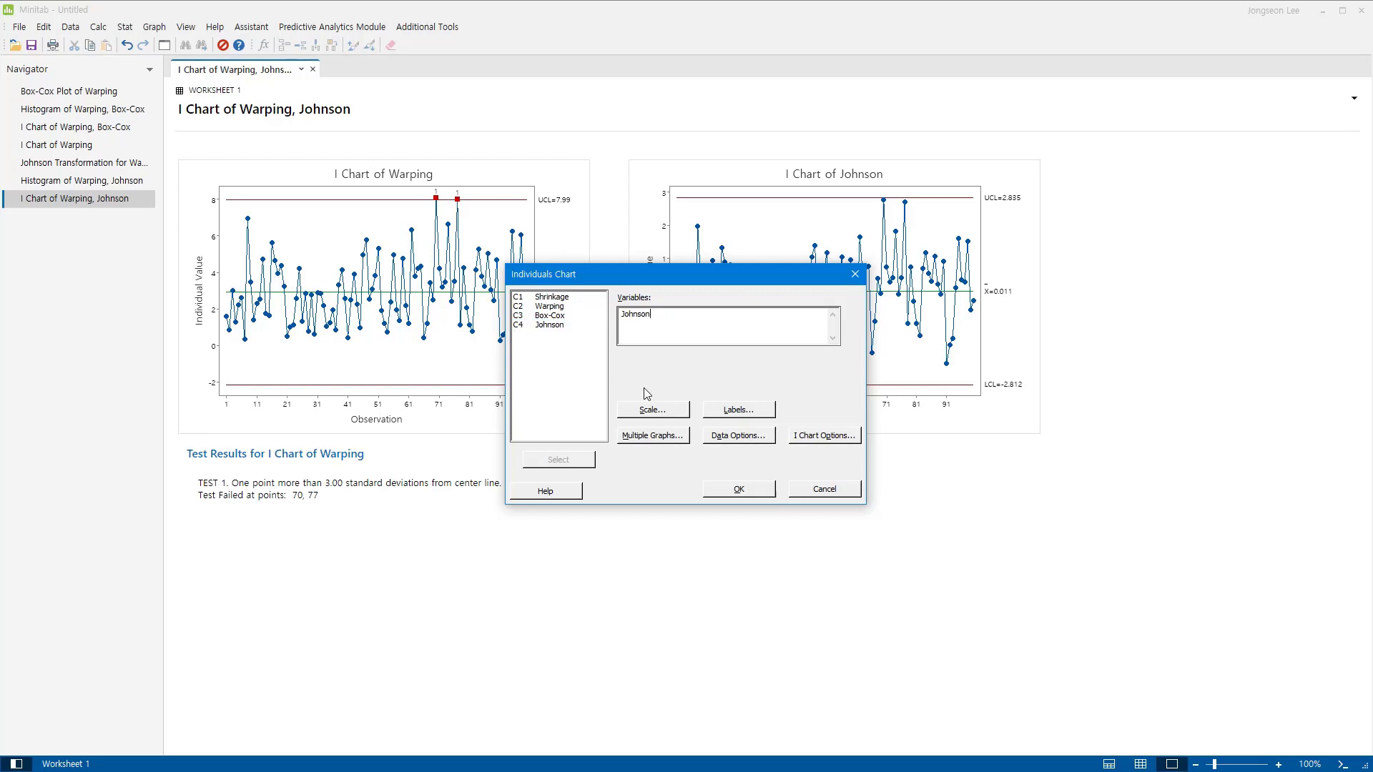
click(824, 435)
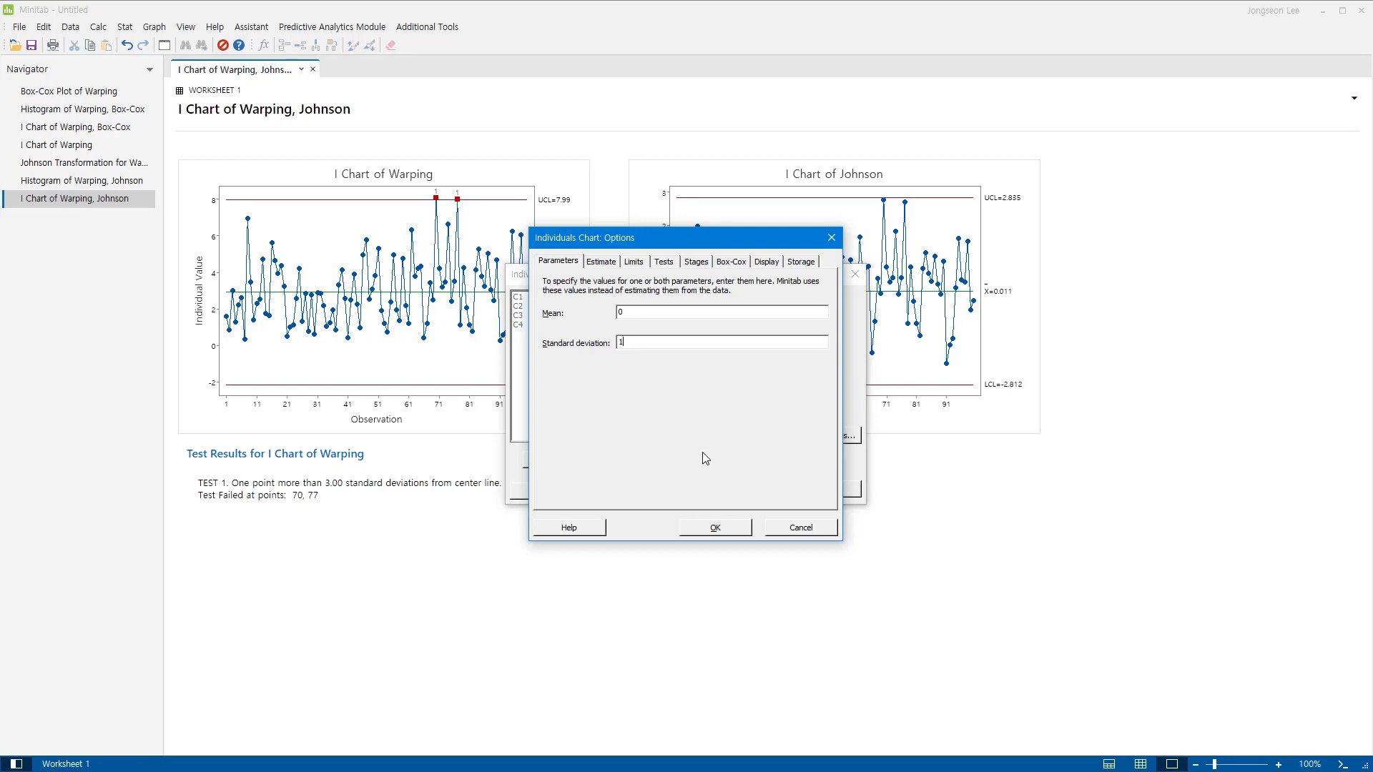
click(711, 527)
click(740, 489)
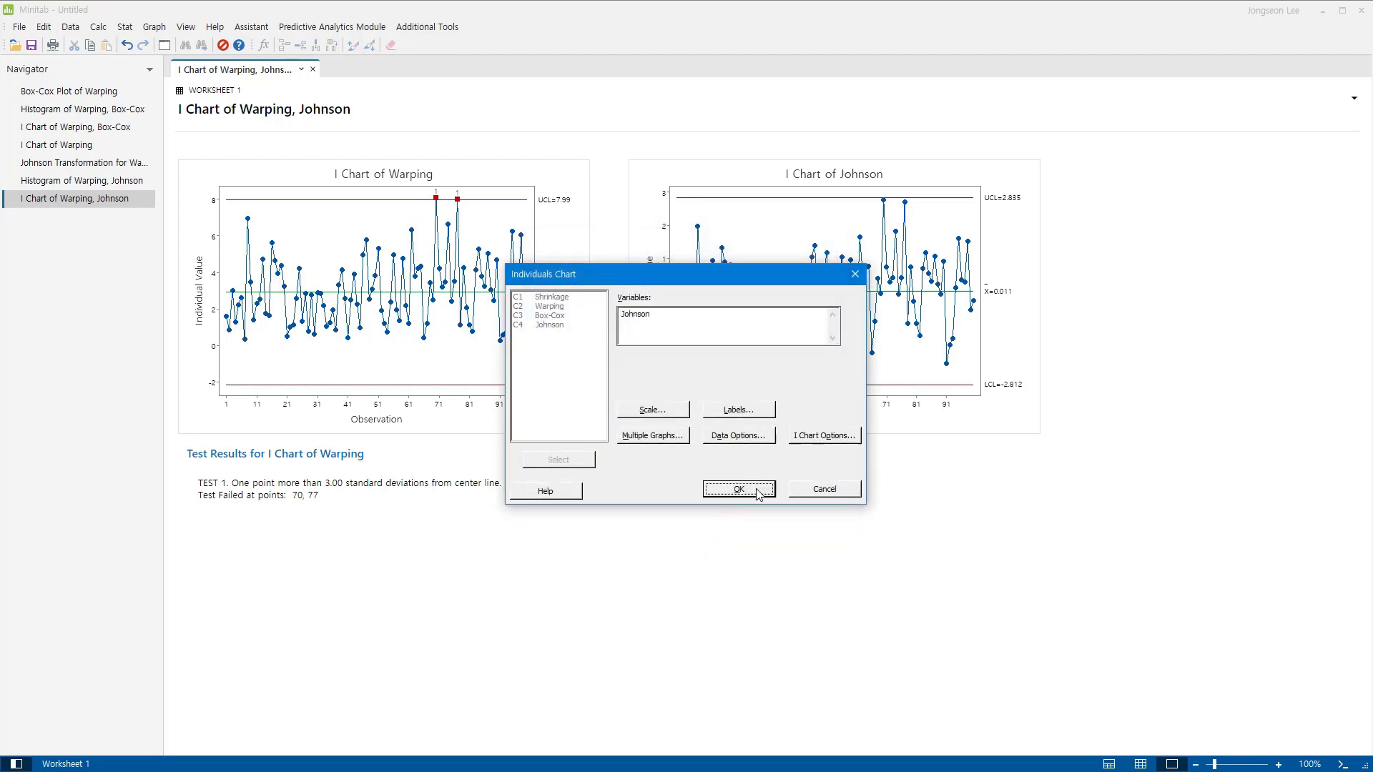